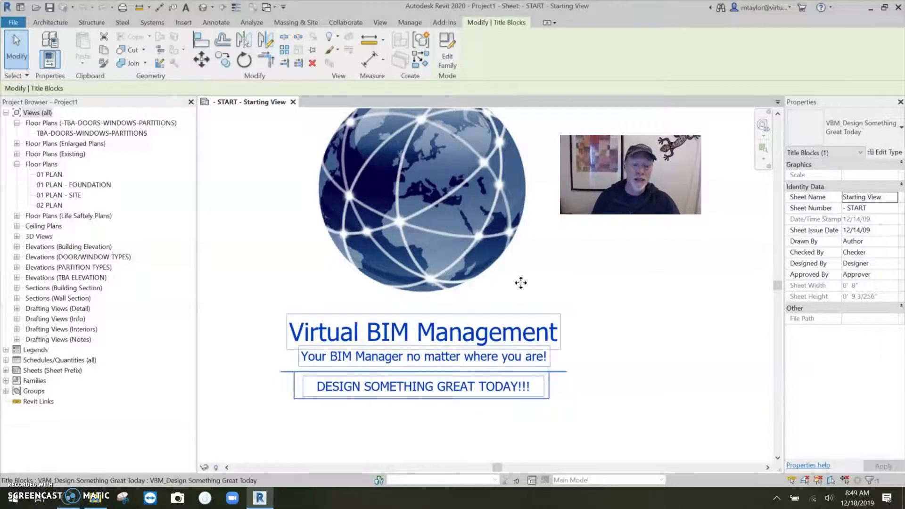
Step: Open the default 3D view of the project and focus on the brick building
scroll(519, 283, up, 2)
middle_drag(519, 283, 585, 269)
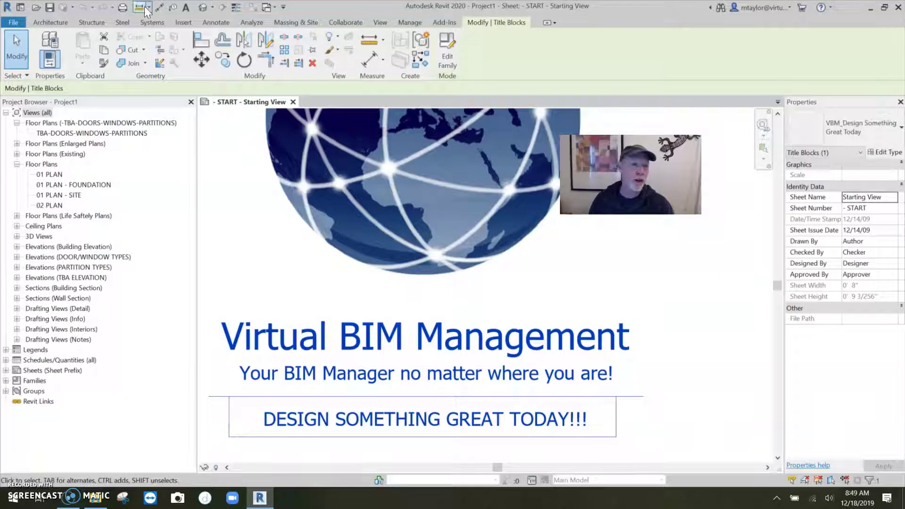
key(3)
key(d)
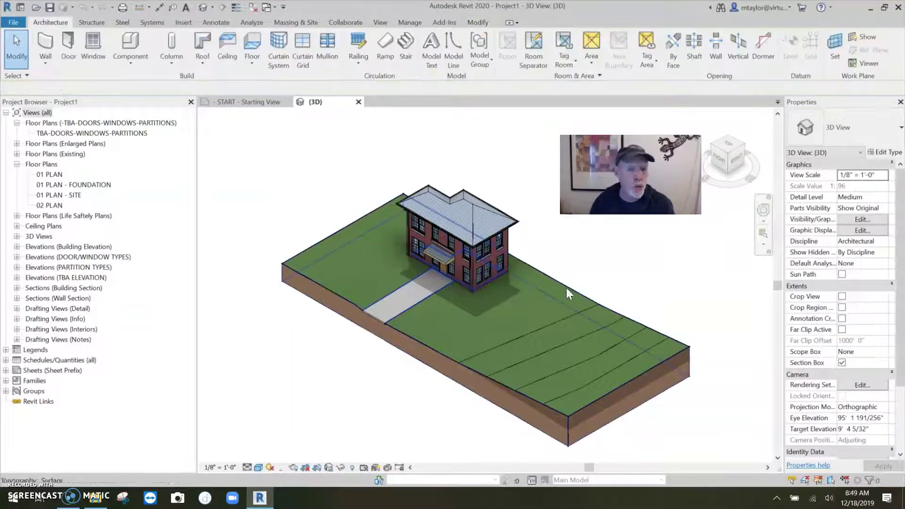
scroll(567, 288, up, 3)
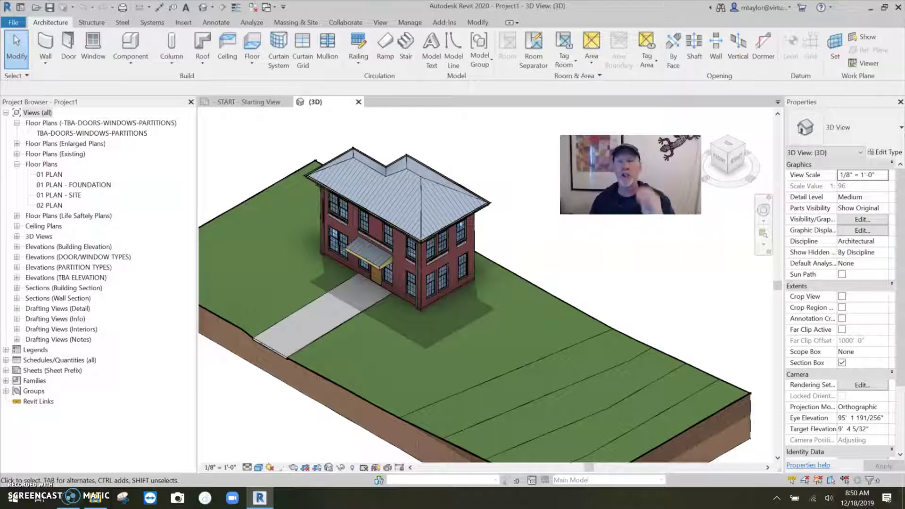
Step: Switch to File Explorer and create a folder named ALL MY PROJECTS in Documents
click(872, 7)
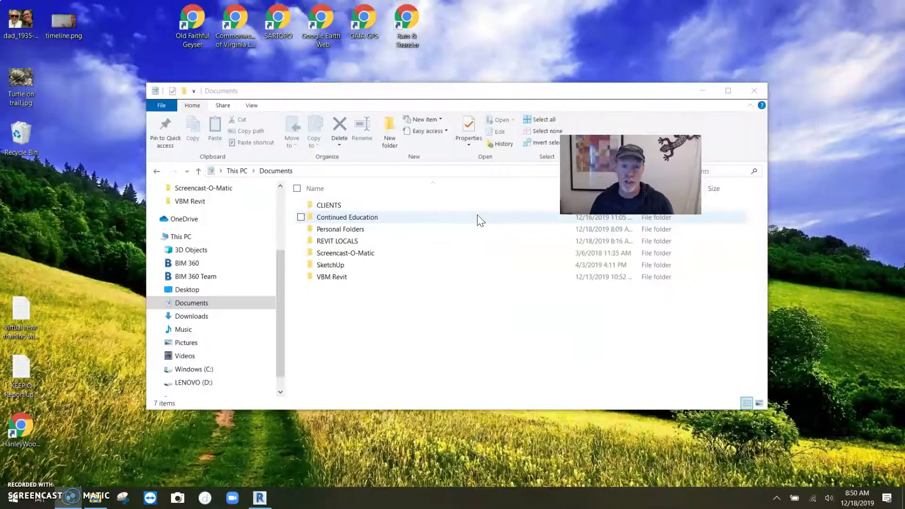
mouse_move(408, 87)
mouse_down()
mouse_move(400, 95)
mouse_move(418, 73)
mouse_up()
right_click(383, 323)
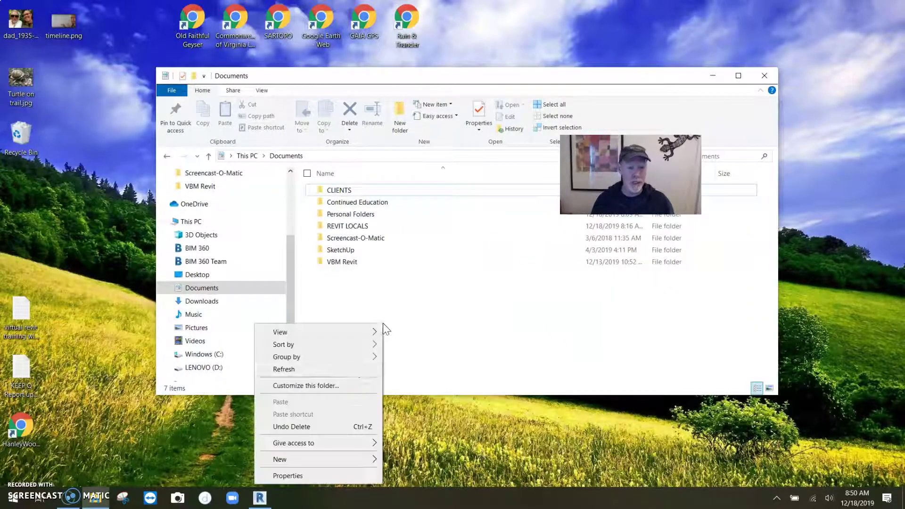
mouse_move(324, 460)
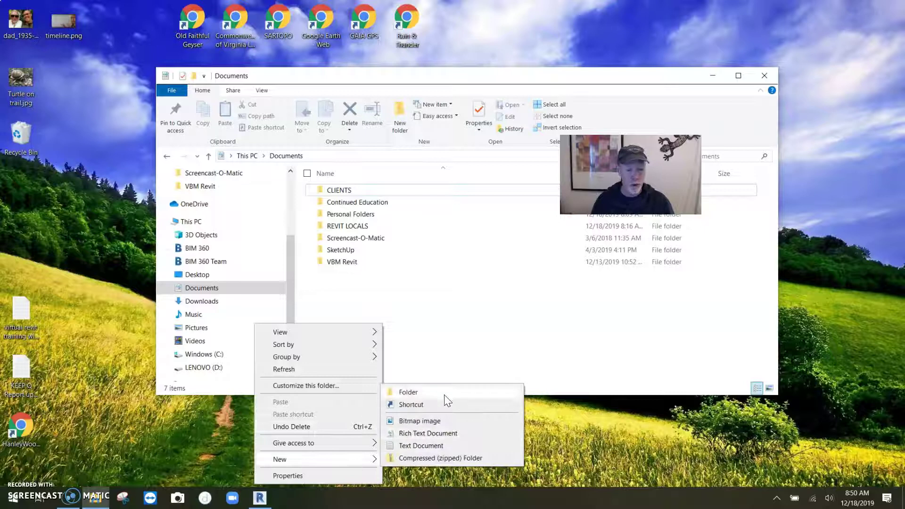
click(441, 392)
text(ALL ML)
key(BackSpace)
text(Y)
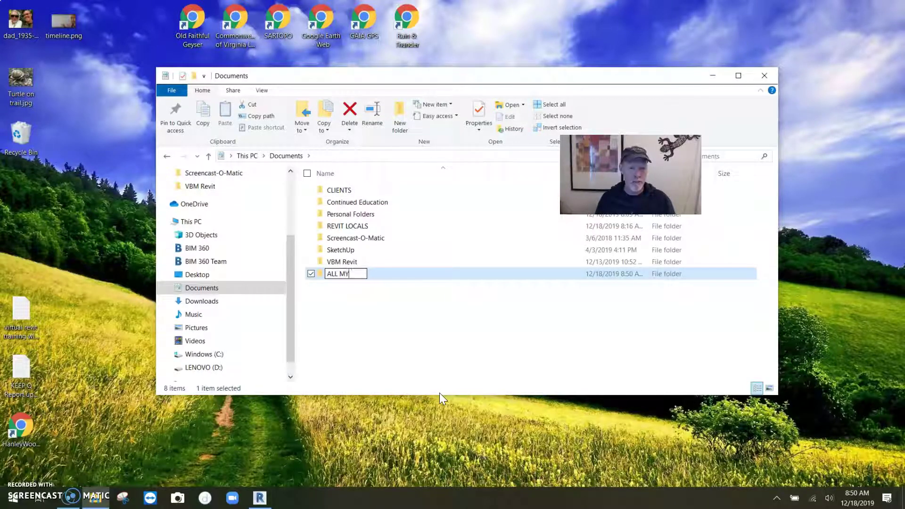
text( PROJECTS)
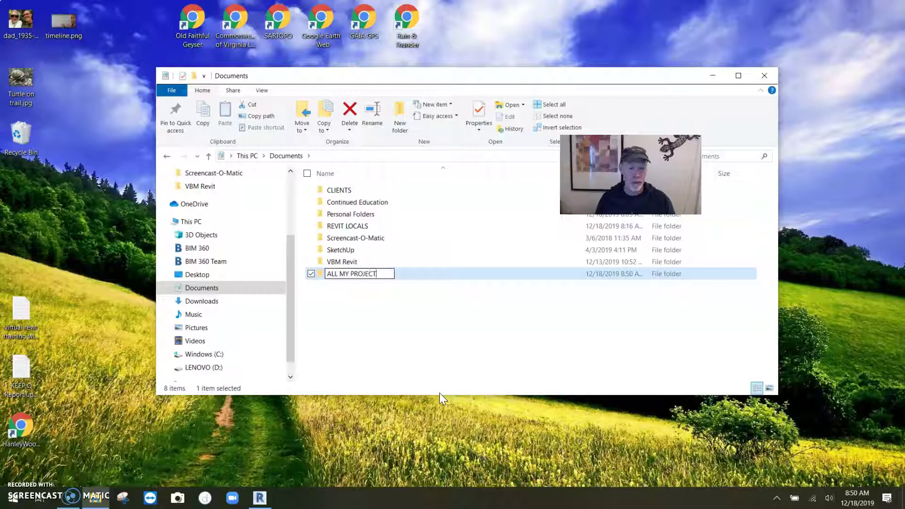
click(382, 312)
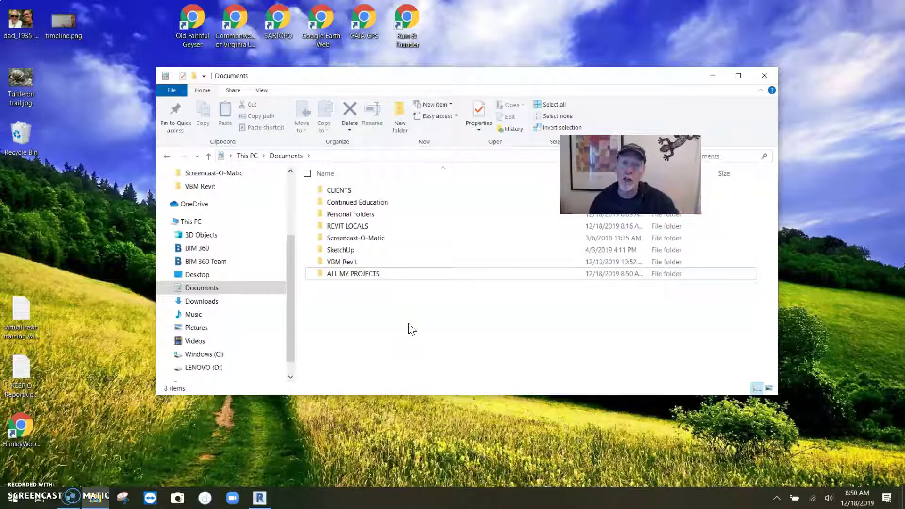
Step: Switch back to Revit and save the project as ARCHITECTS OFFICE in the ALL MY PROJECTS folder under Documents
click(260, 497)
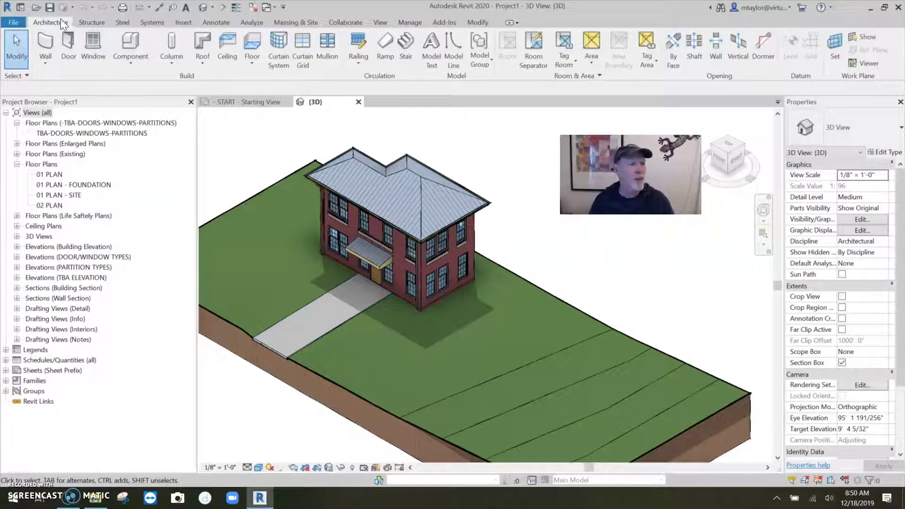
click(50, 7)
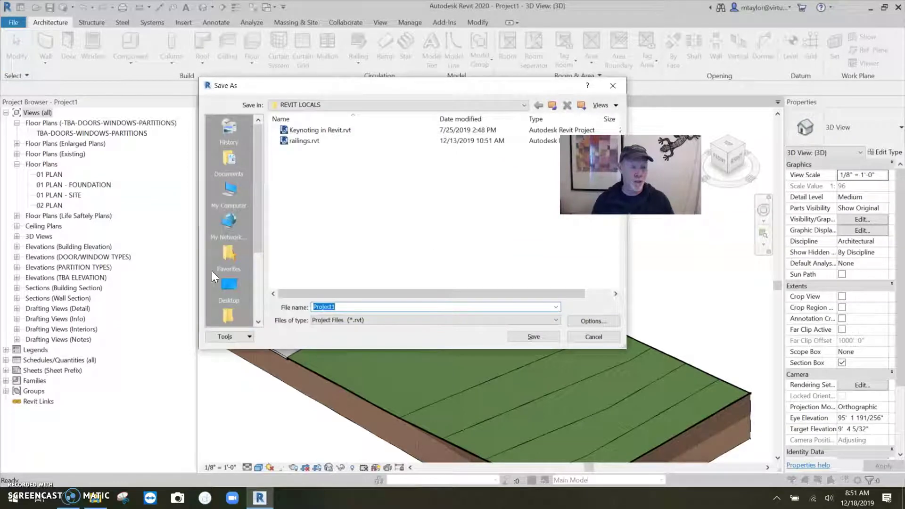
click(230, 190)
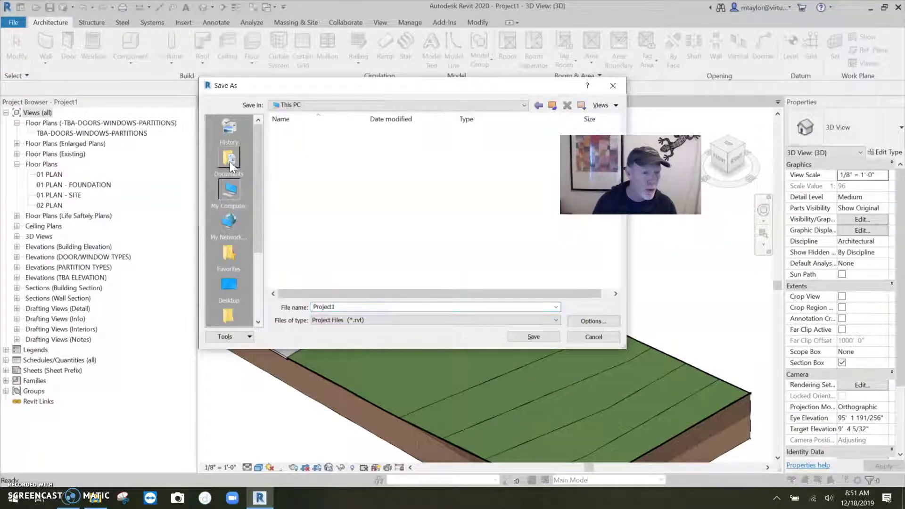
click(230, 159)
double_click(338, 129)
double_click(359, 307)
text(ARCHITECT)
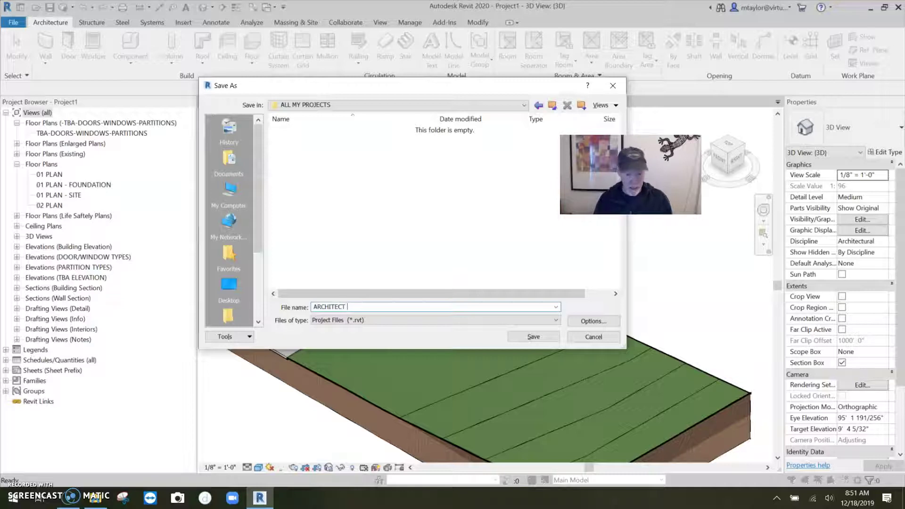
text(S OFFICE)
click(535, 336)
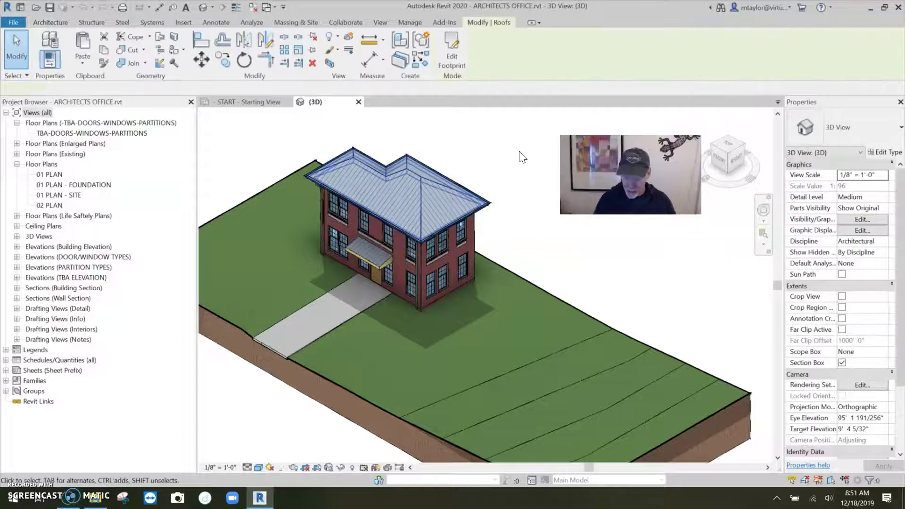
Step: Delete the building's main roof and the roof-level ceiling beneath it, and save the project
click(431, 188)
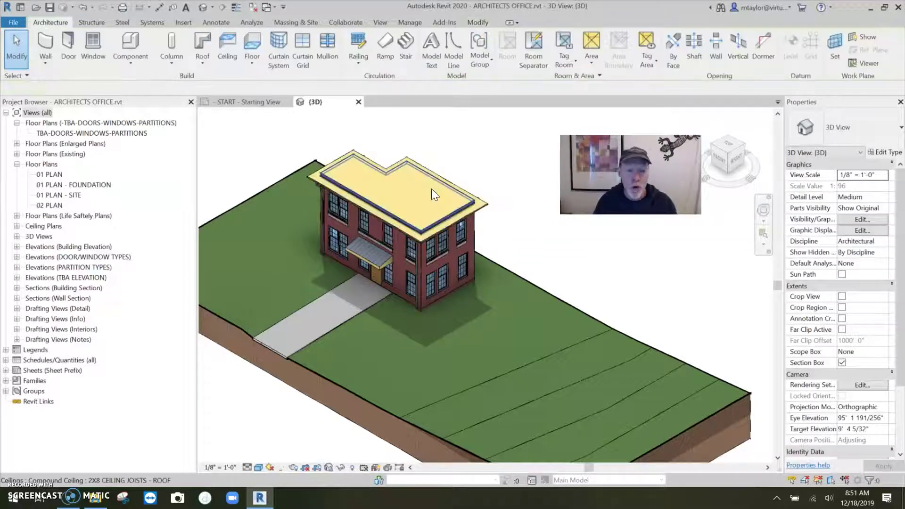
key(Delete)
click(431, 188)
key(Delete)
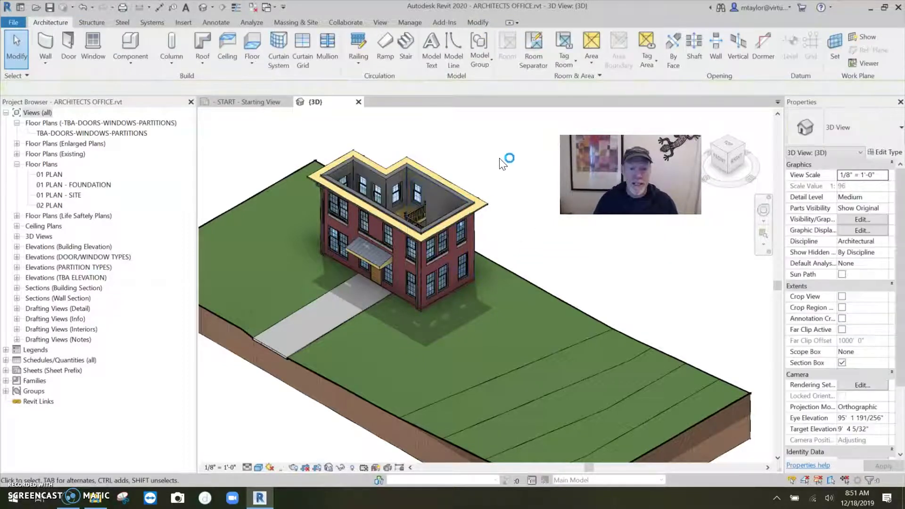
click(50, 7)
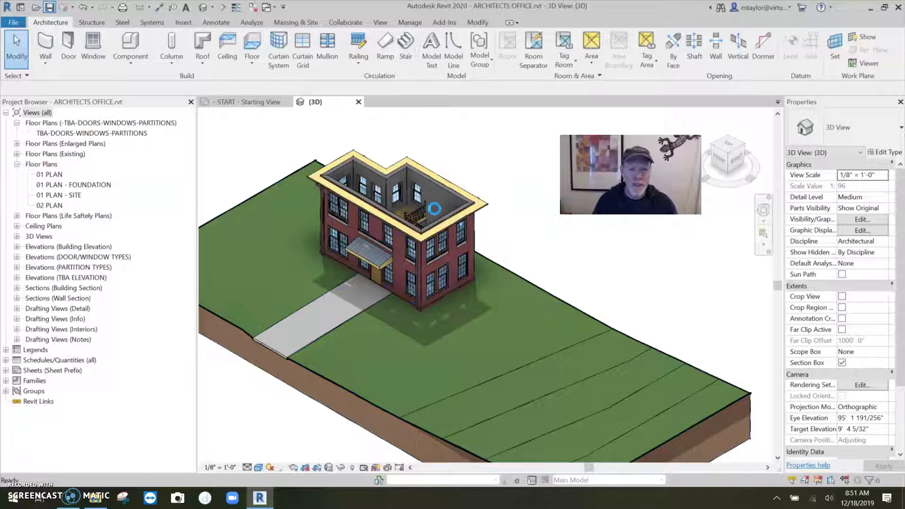
Step: Delete the canopy roof over the entrance and the second-floor stair railing, and save the project
scroll(445, 211, up, 3)
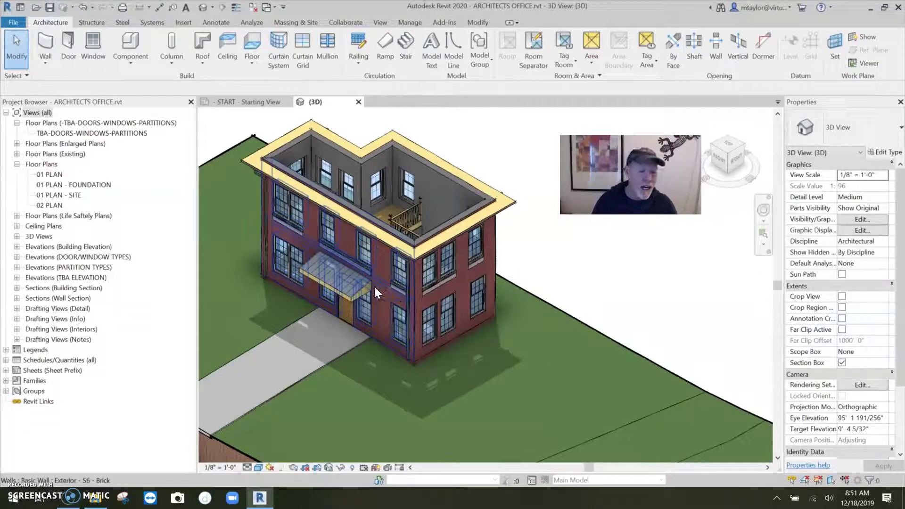
click(364, 290)
key(Delete)
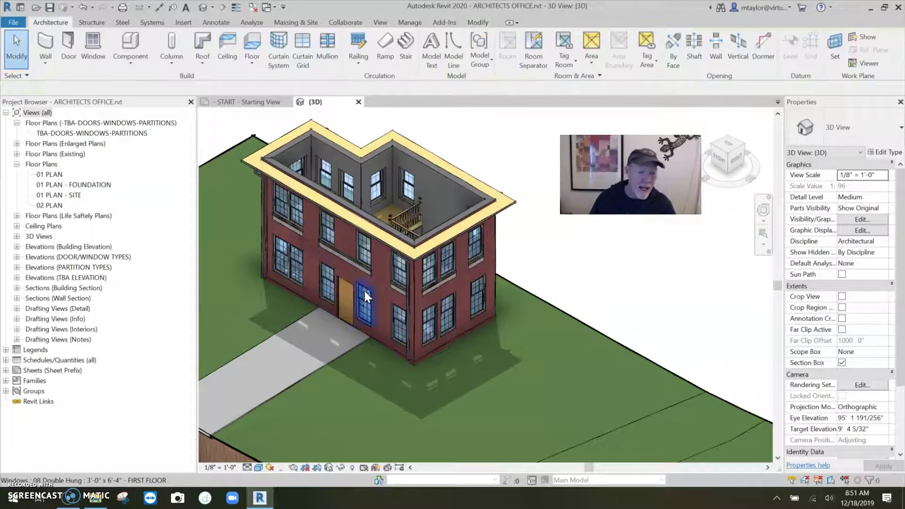
click(408, 217)
key(Delete)
click(50, 7)
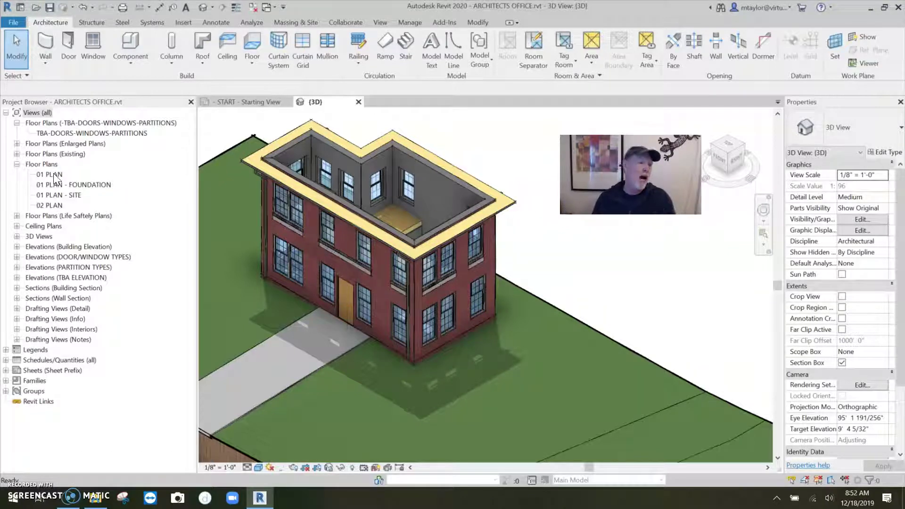
Step: Delete the yellow eave band around the wall tops and the brick end wall to the right of the entrance facade
click(465, 172)
key(Delete)
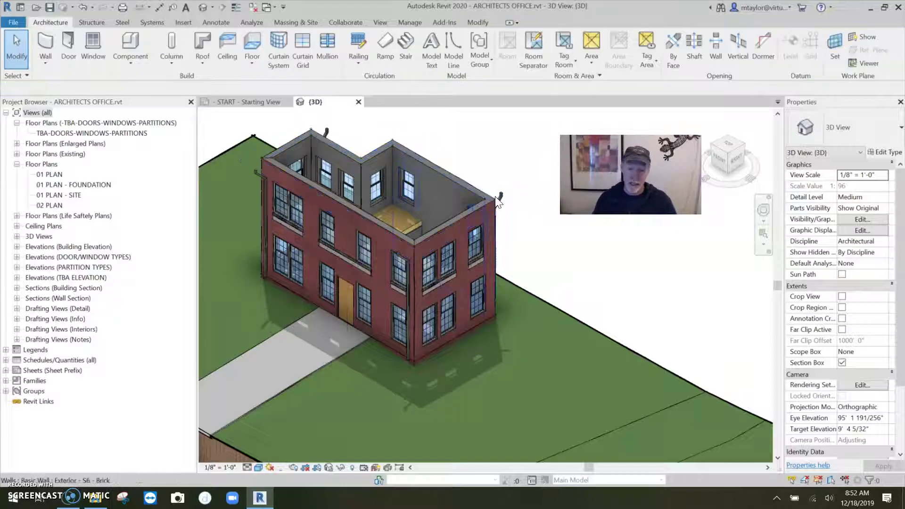
click(415, 247)
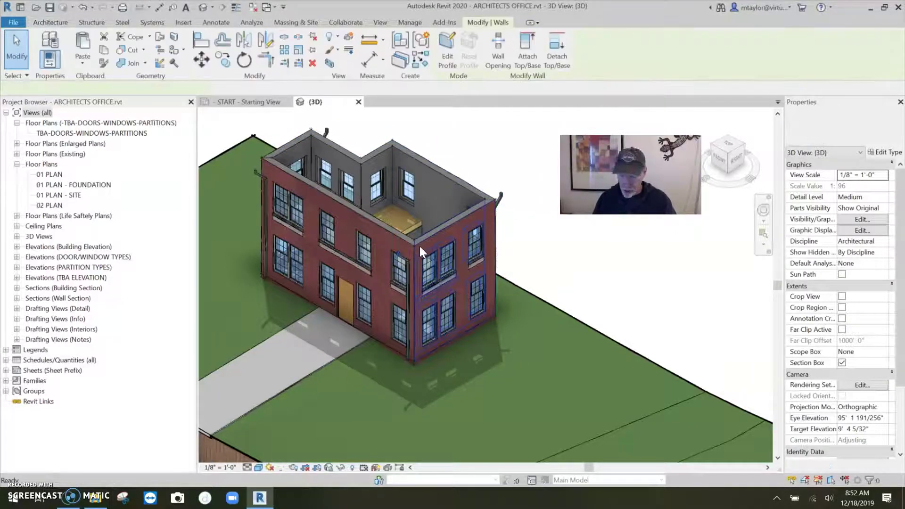
key(Delete)
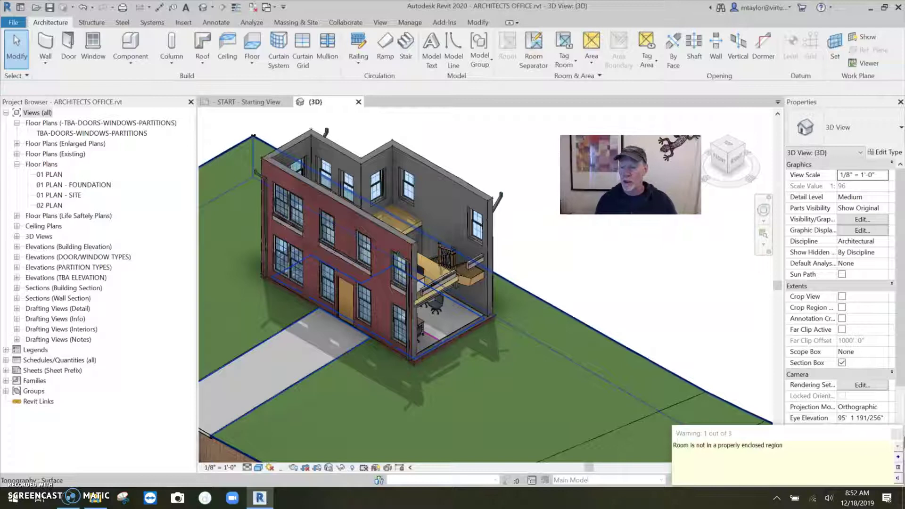
Step: Delete the staircase and the leftover precast sills at the open end of the building, saving the project along the way
click(472, 278)
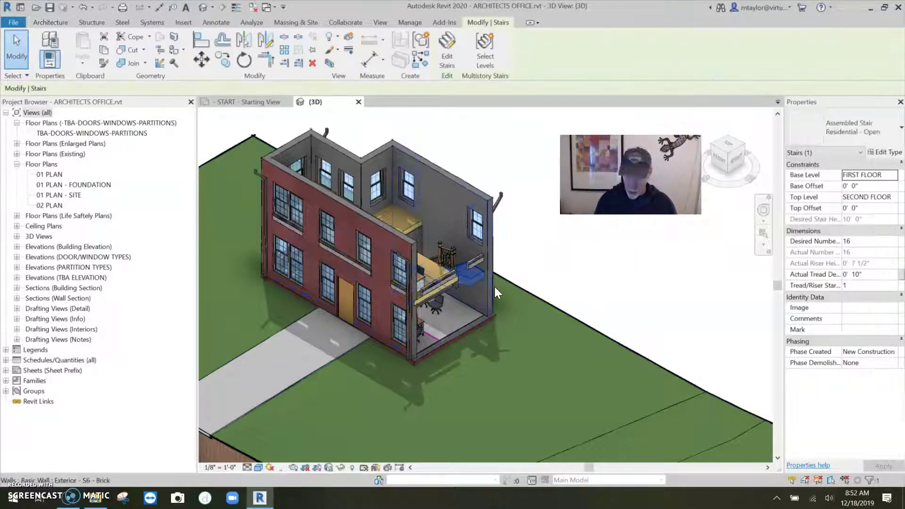
key(Delete)
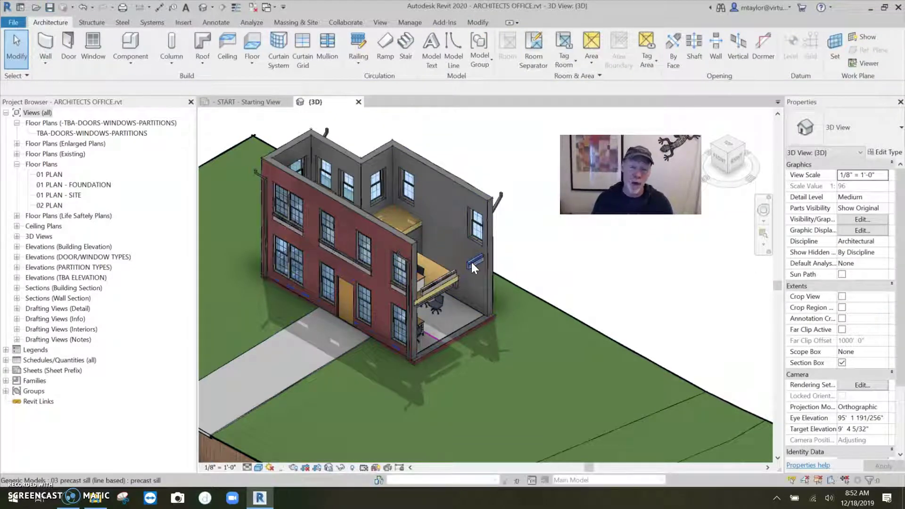
click(50, 7)
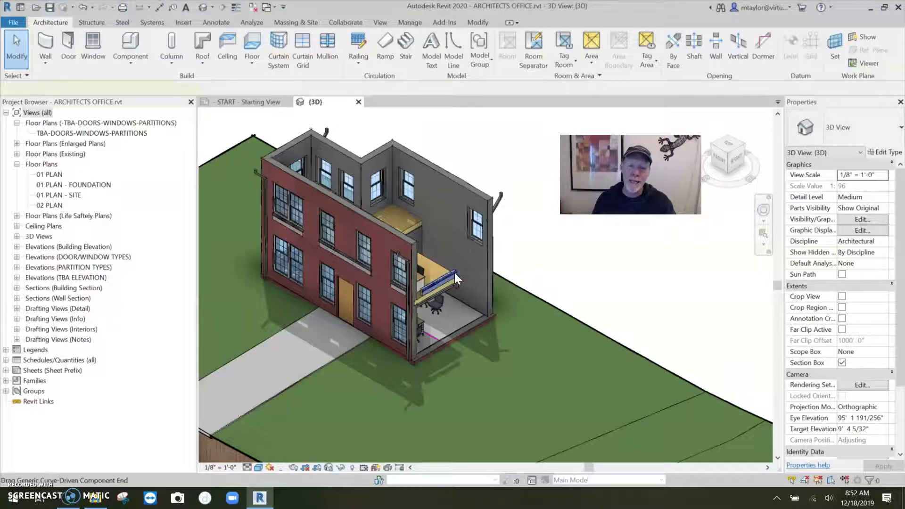
click(50, 8)
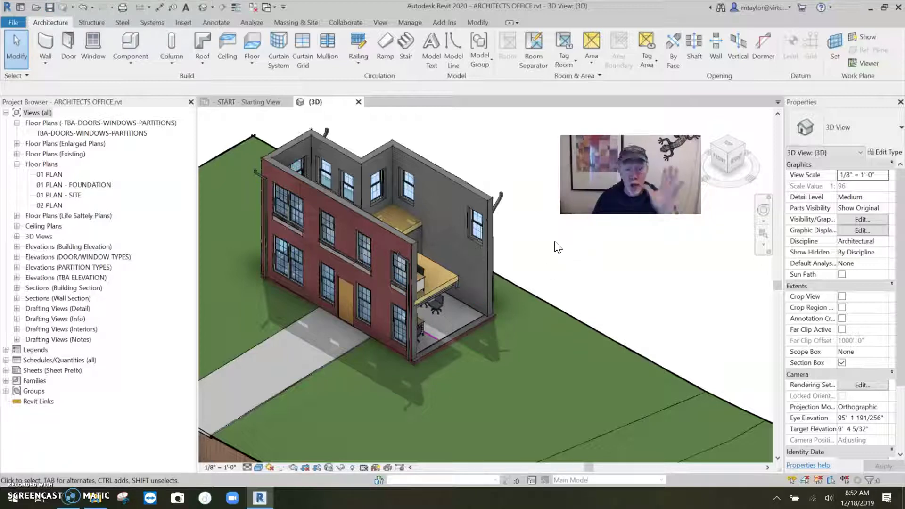
Step: Switch to File Explorer and open the ALL MY PROJECTS folder to examine the project file and its backups
click(94, 498)
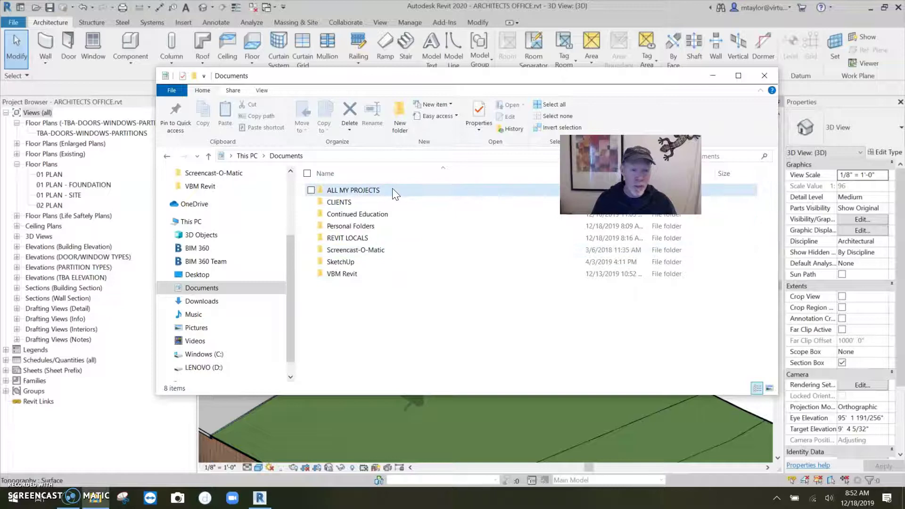
double_click(358, 190)
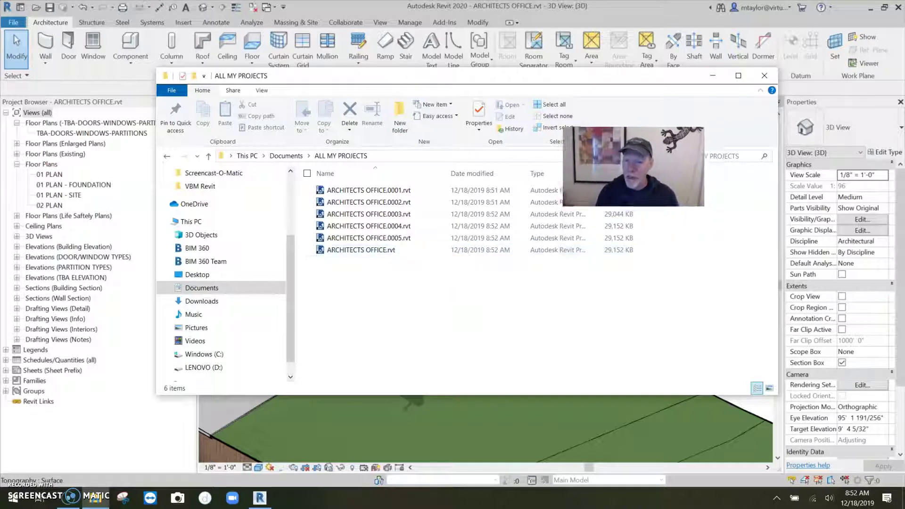
drag(631, 165, 647, 122)
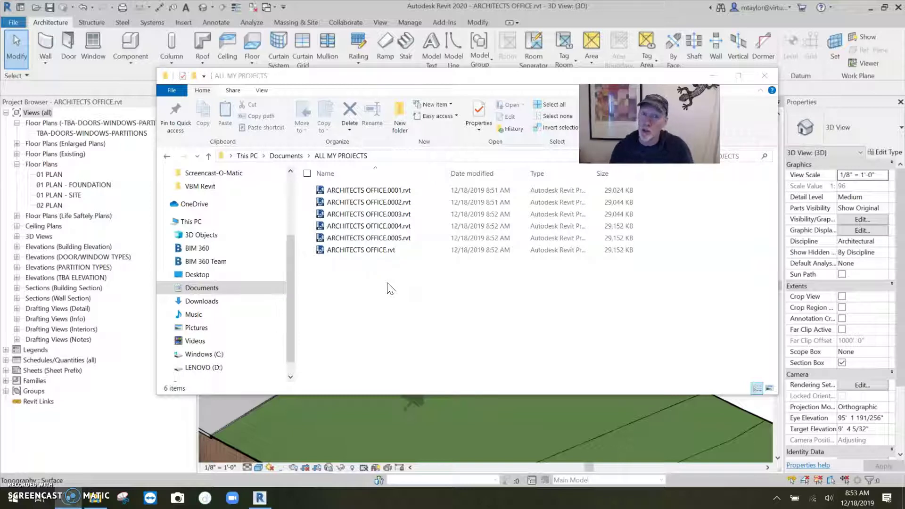
Step: Delete the five backup files ARCHITECTS OFFICE.0001.rvt through ARCHITECTS OFFICE.0005.rvt
click(399, 189)
ctrl+click(405, 238)
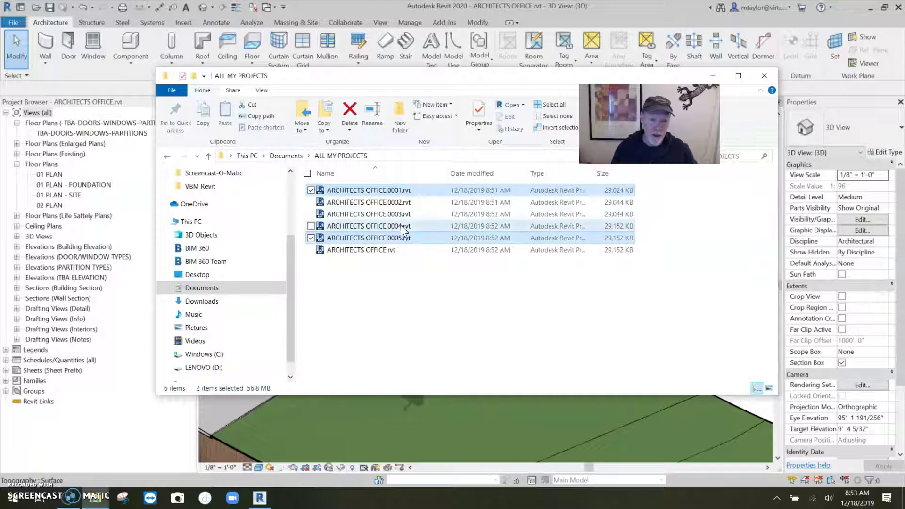
ctrl+click(401, 226)
ctrl+click(400, 214)
ctrl+click(400, 203)
key(Delete)
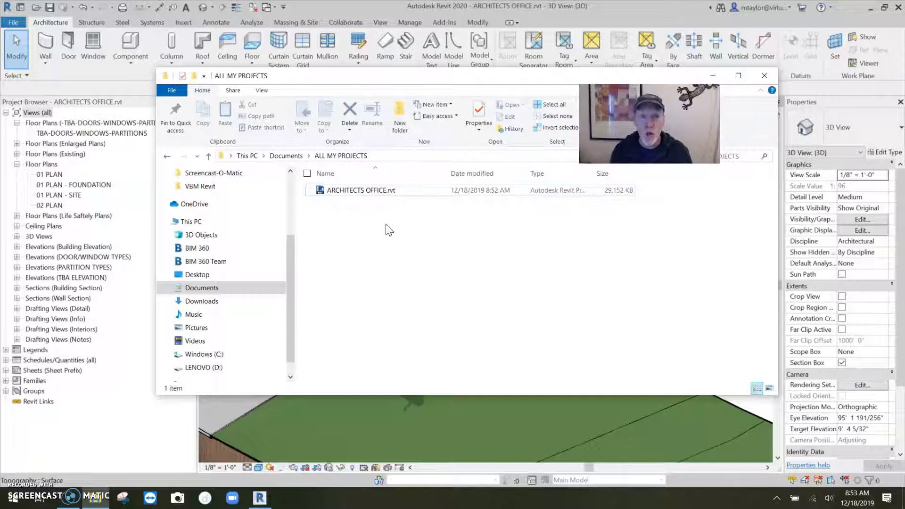
Step: Select the remaining ARCHITECTS OFFICE.rvt file, and switch back to the building's 3D view in Revit
click(396, 197)
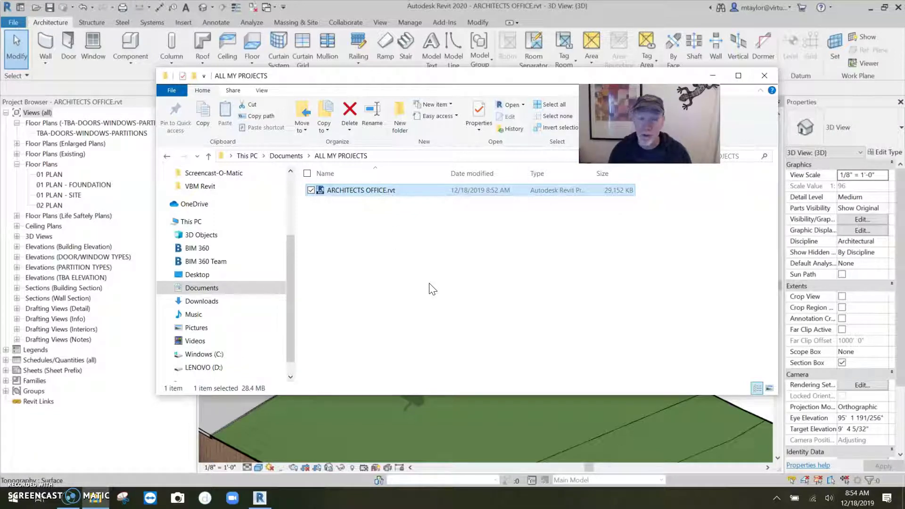
click(260, 498)
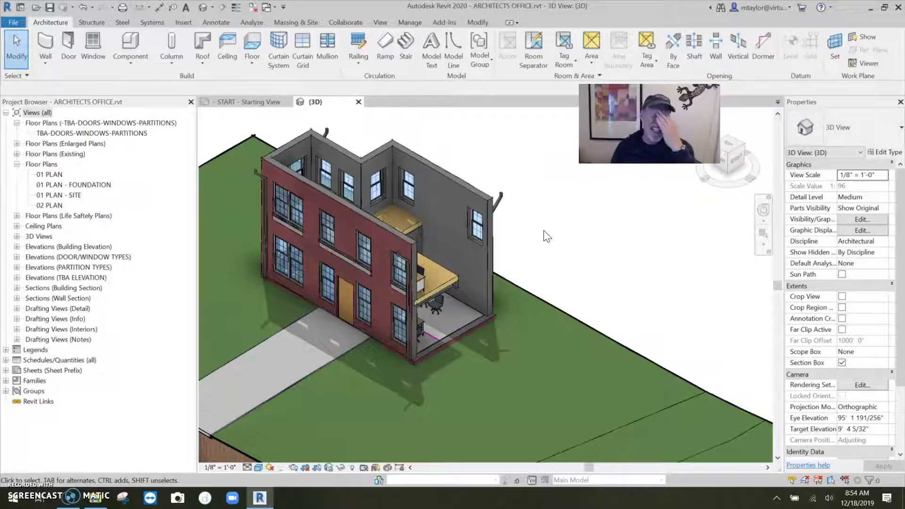
middle_drag(549, 235, 573, 257)
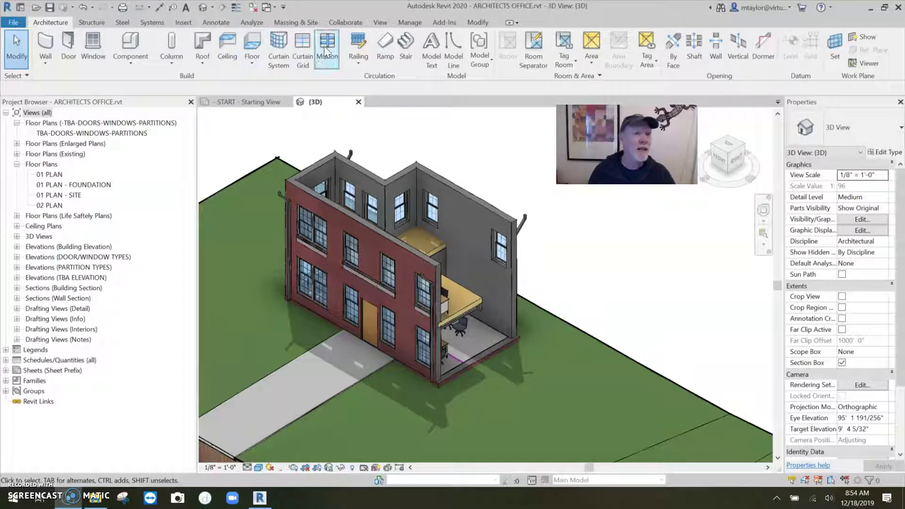
Step: Enable worksharing with the worksets Shared Levels and Grids and Workset1, and save the project as the central model
click(347, 20)
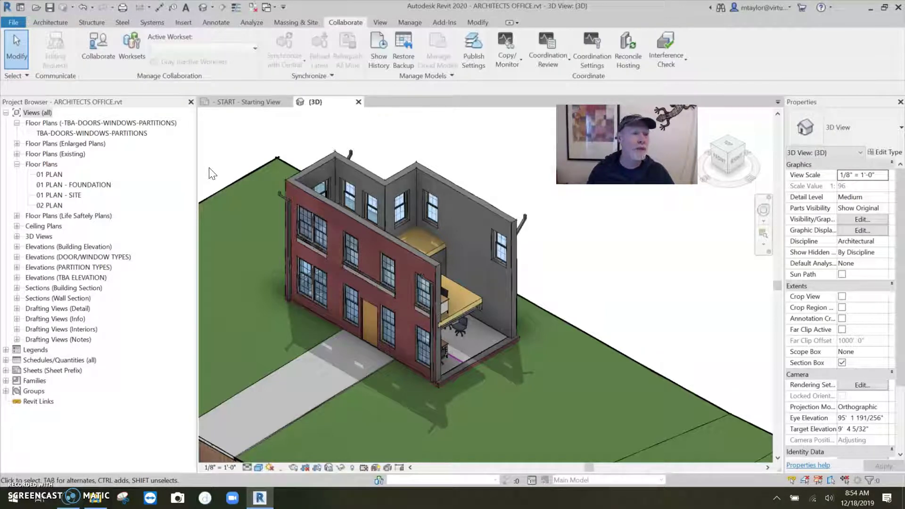
click(131, 56)
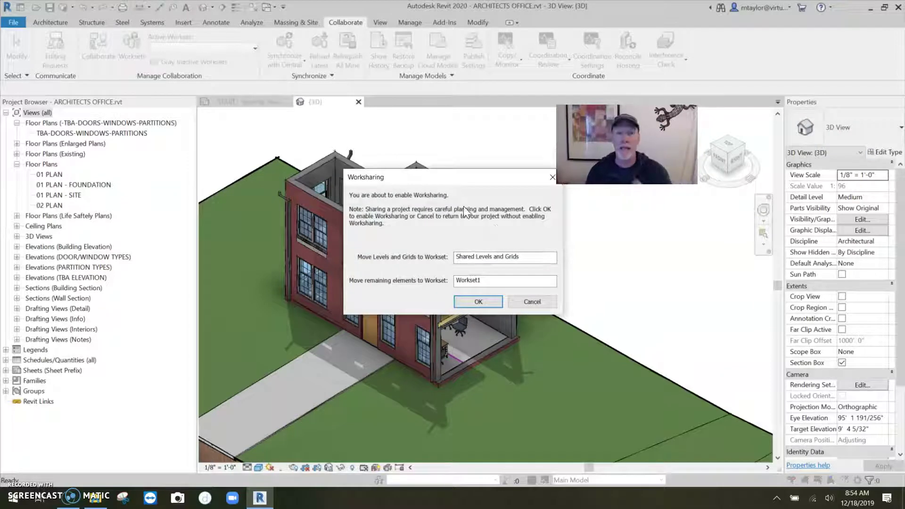
click(480, 301)
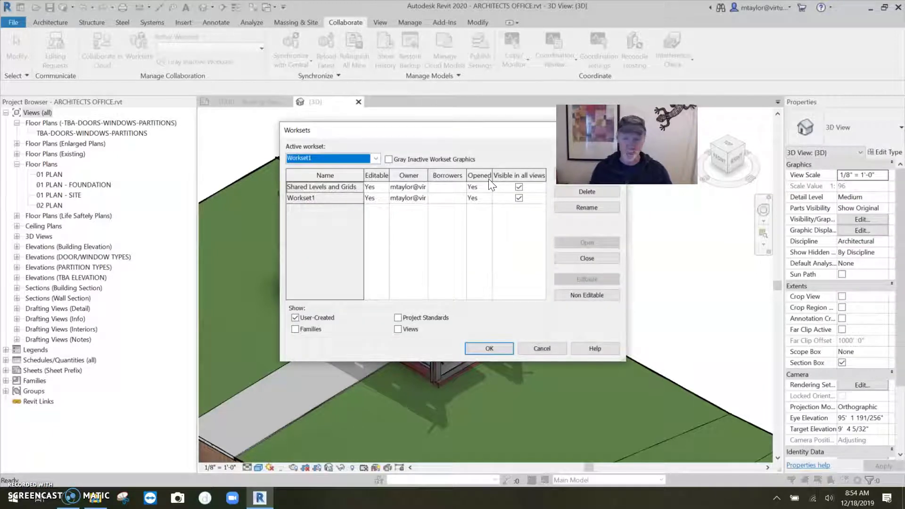
click(489, 349)
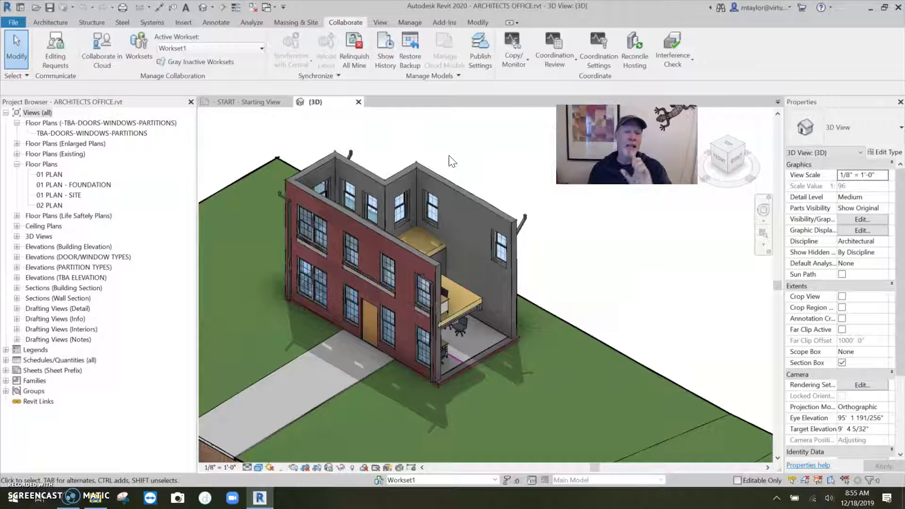
click(49, 7)
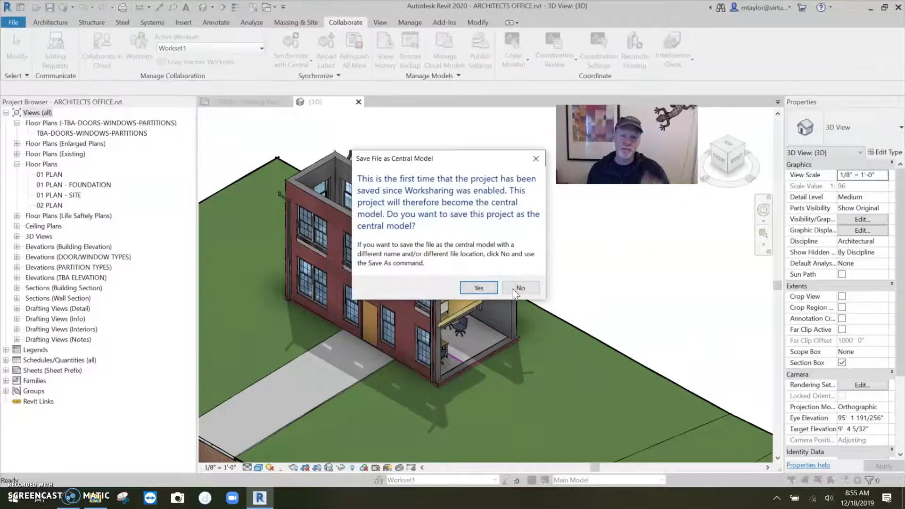
click(478, 288)
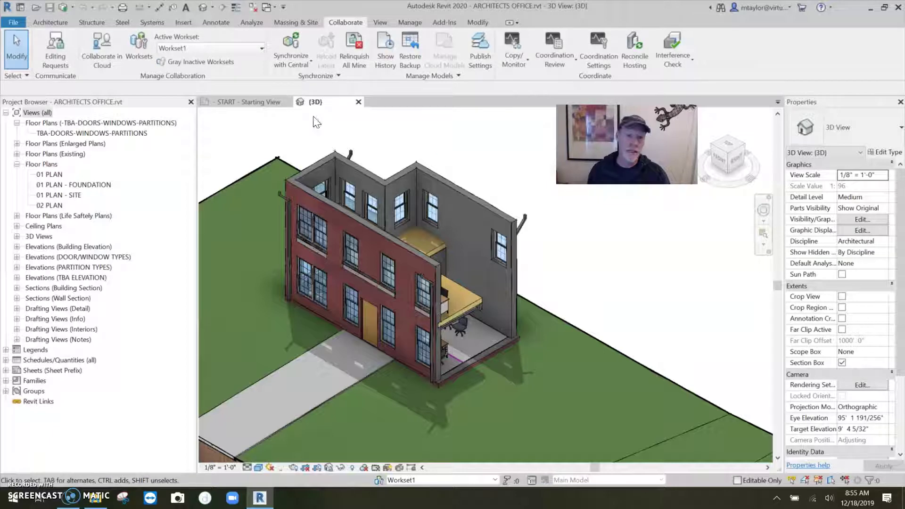
Step: Relinquish all owned worksets and elements in the central model, and close the project
click(354, 56)
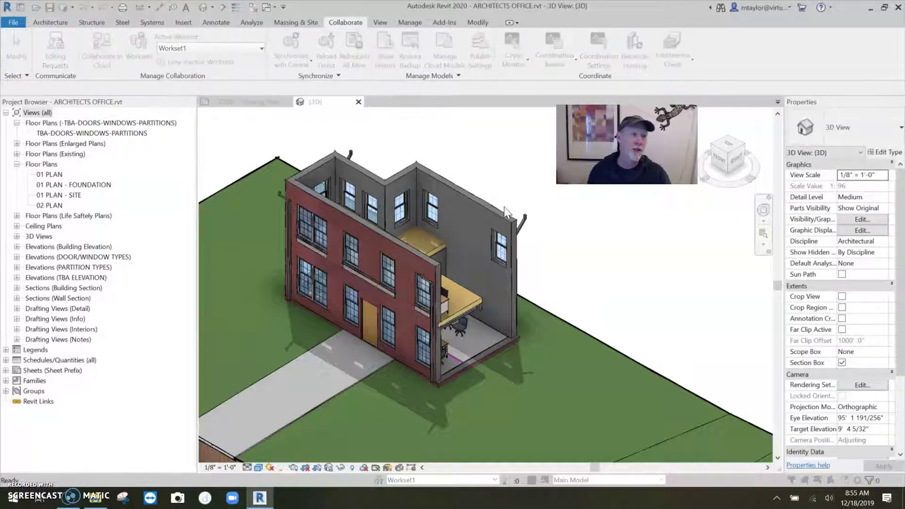
click(489, 315)
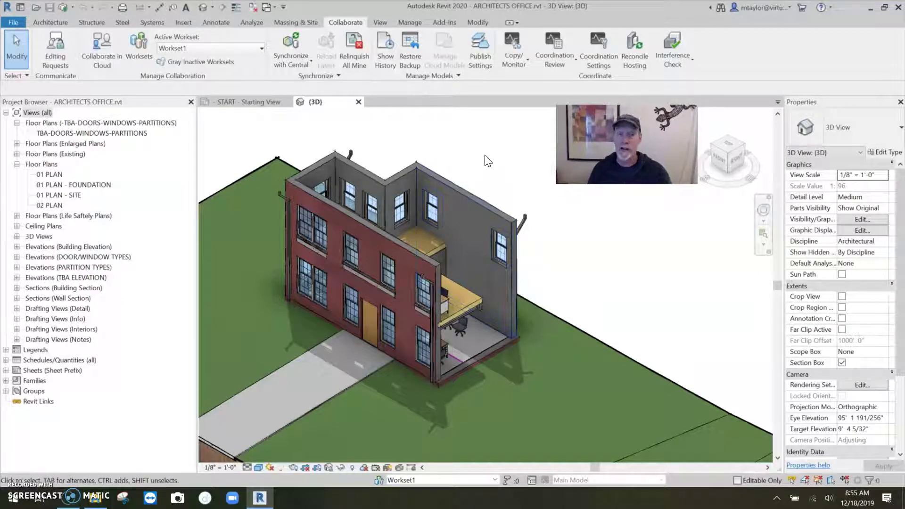
click(14, 23)
click(363, 236)
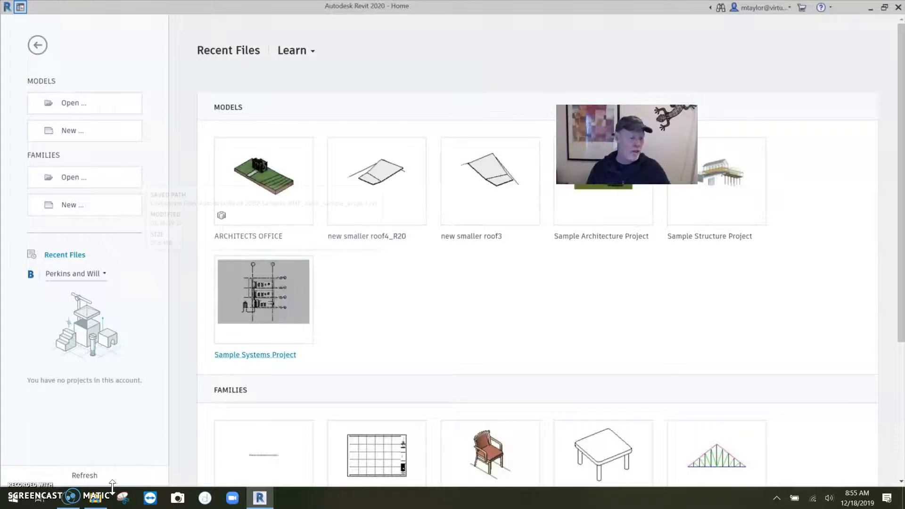
Step: Switch to File Explorer and examine the contents of the ARCHITECTS OFFICE_backup folder, returning to the ALL MY PROJECTS folder
click(96, 497)
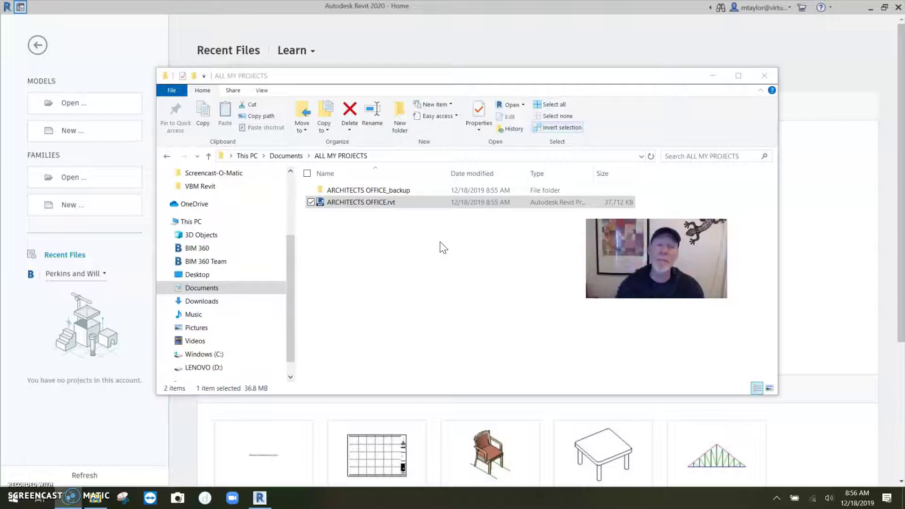
double_click(324, 190)
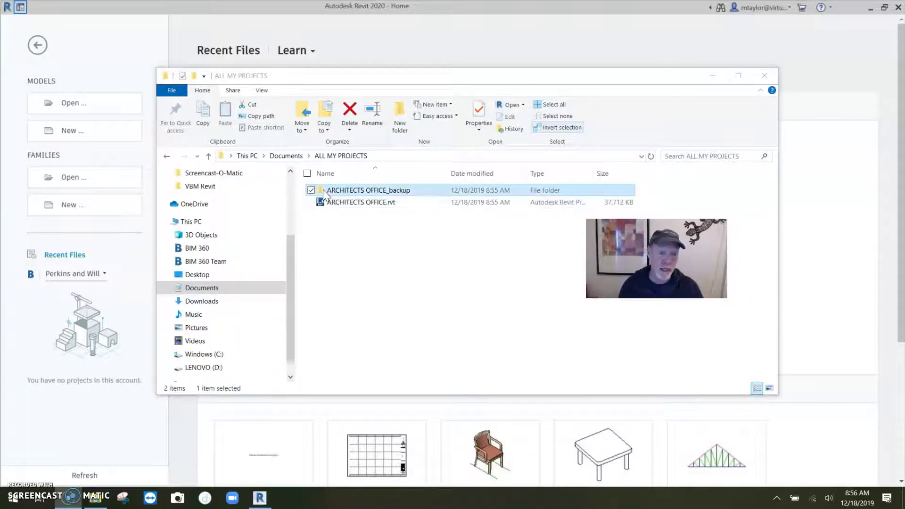
scroll(401, 271, down, 6)
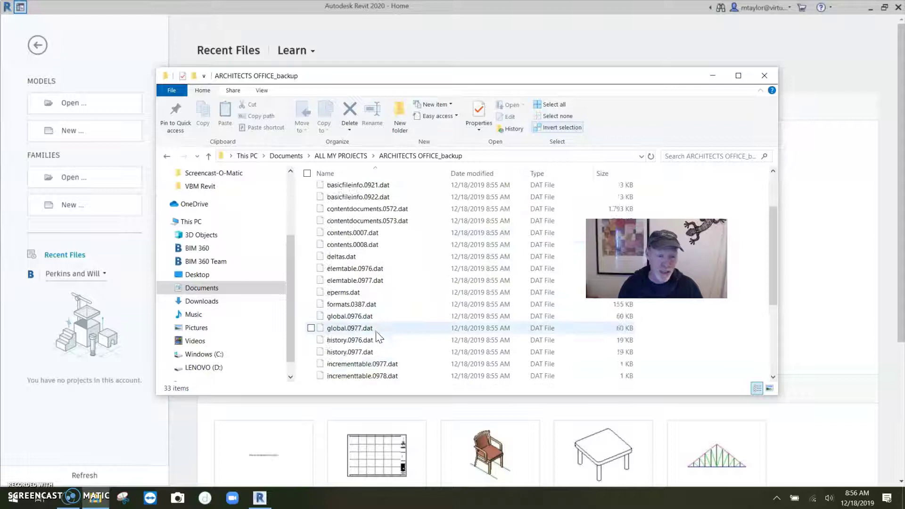
scroll(365, 268, up, 6)
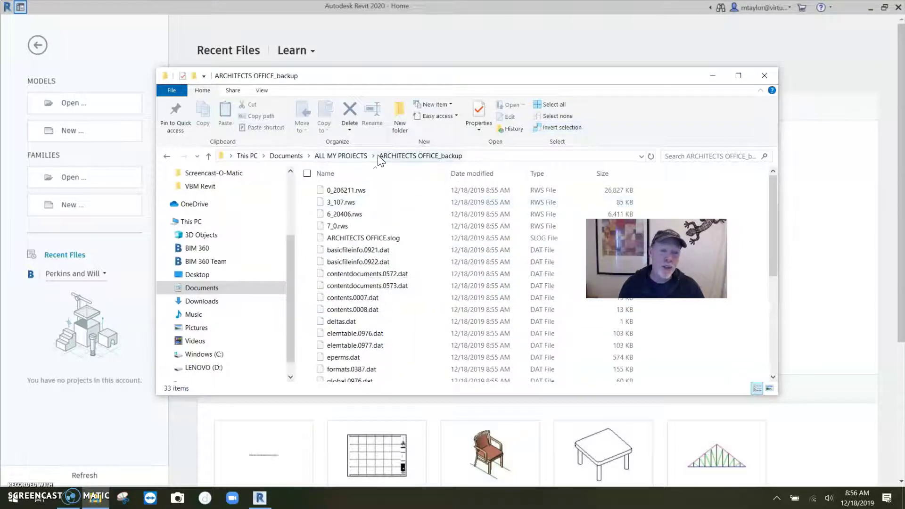
click(349, 156)
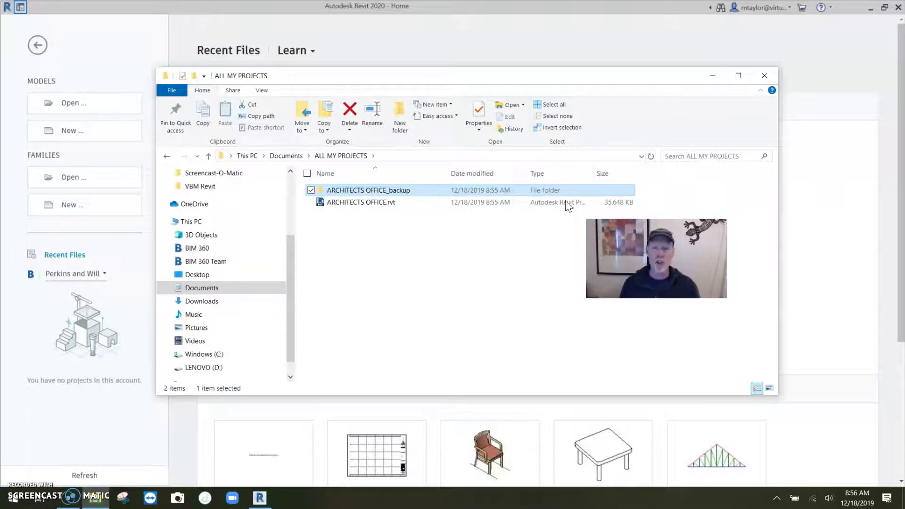
Step: Switch back to Revit and open ARCHITECTS OFFICE.rvt from ALL MY PROJECTS with the Create New Local option
click(713, 75)
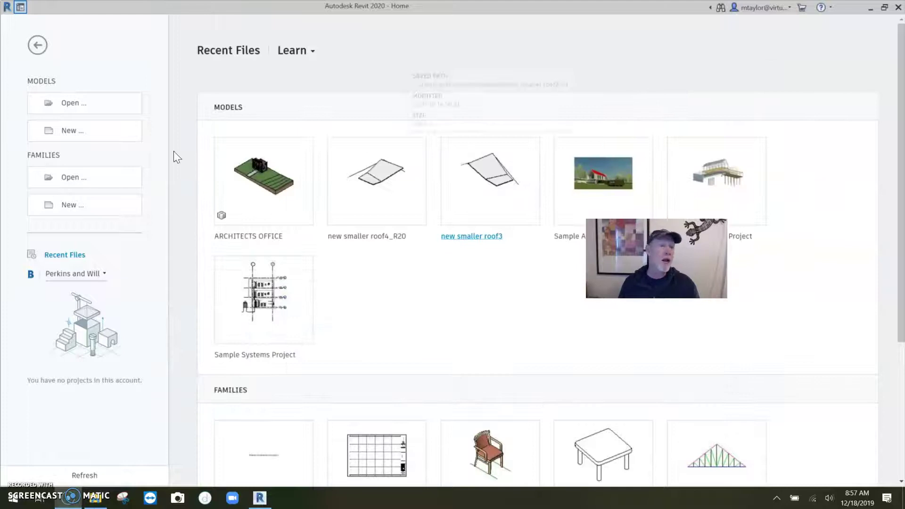
click(71, 103)
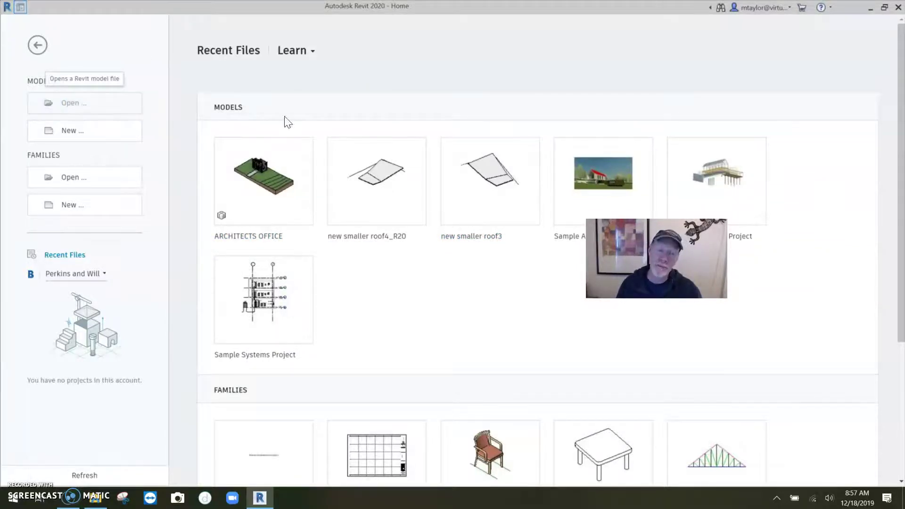
drag(557, 167, 351, 57)
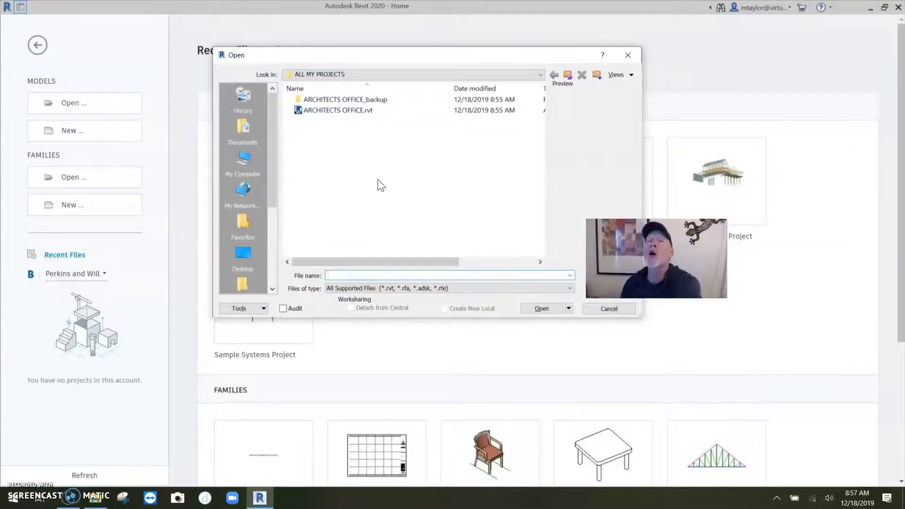
drag(637, 236, 726, 98)
click(338, 112)
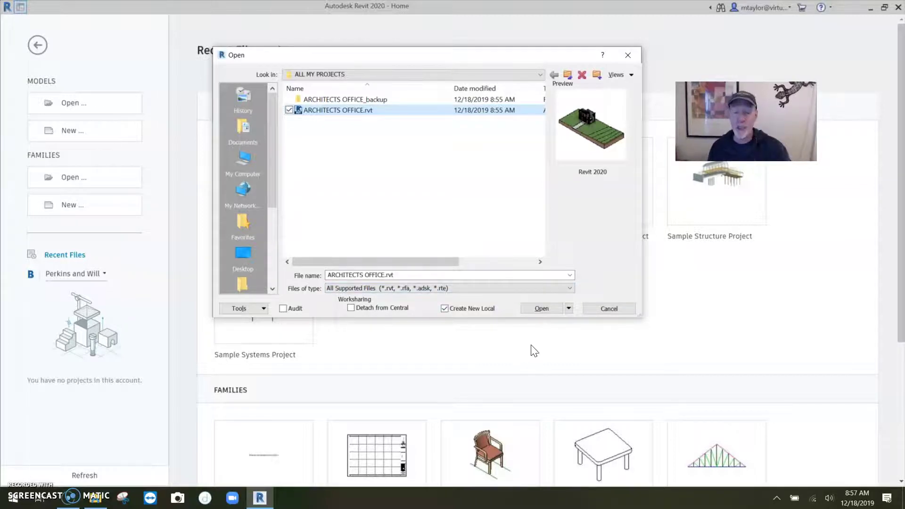
click(542, 308)
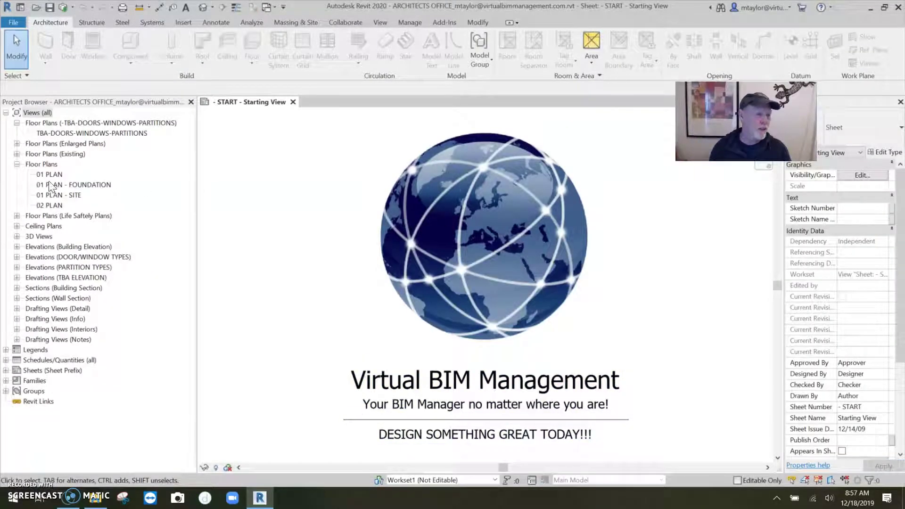
Step: In the default 3D view, place two more 08 Double Hung 3'-0" x 5'-4" windows between the existing upper-floor windows of the side wall
click(203, 7)
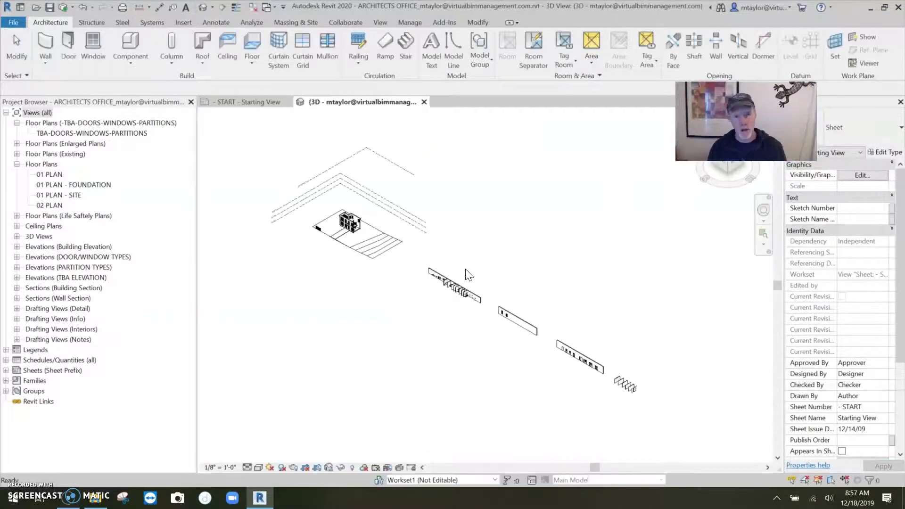
scroll(346, 219, up, 6)
middle_drag(368, 253, 487, 323)
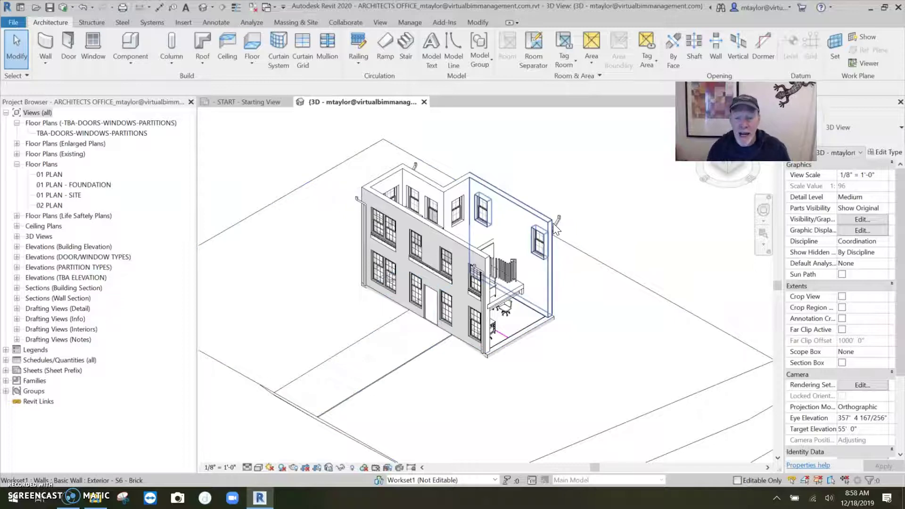
shift+middle_drag(480, 213, 469, 208)
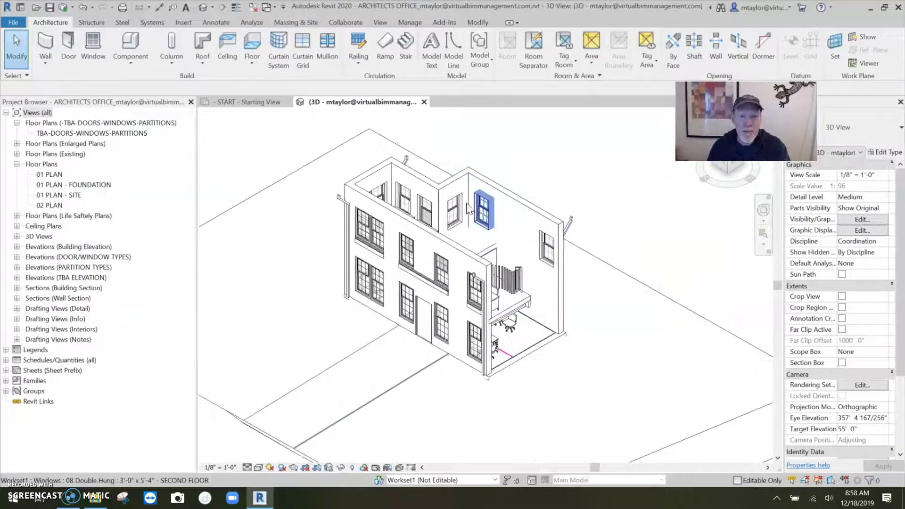
click(482, 209)
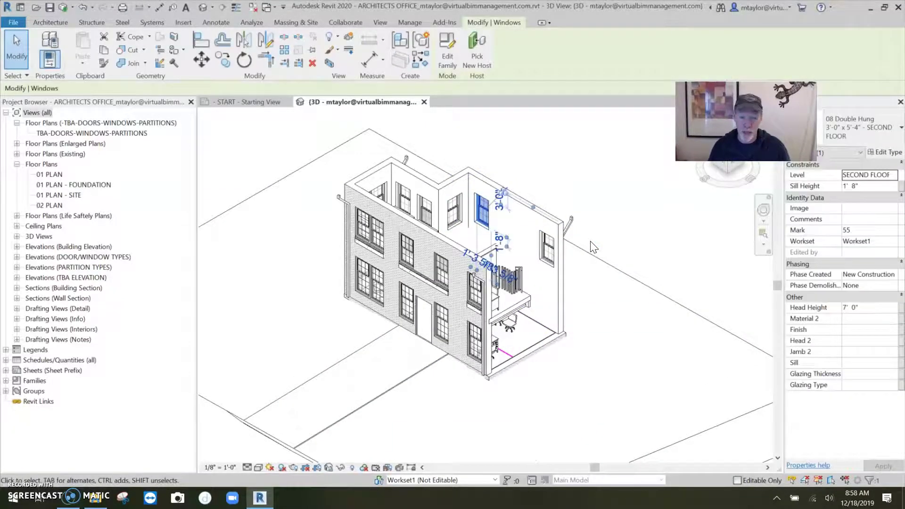
key(c)
key(s)
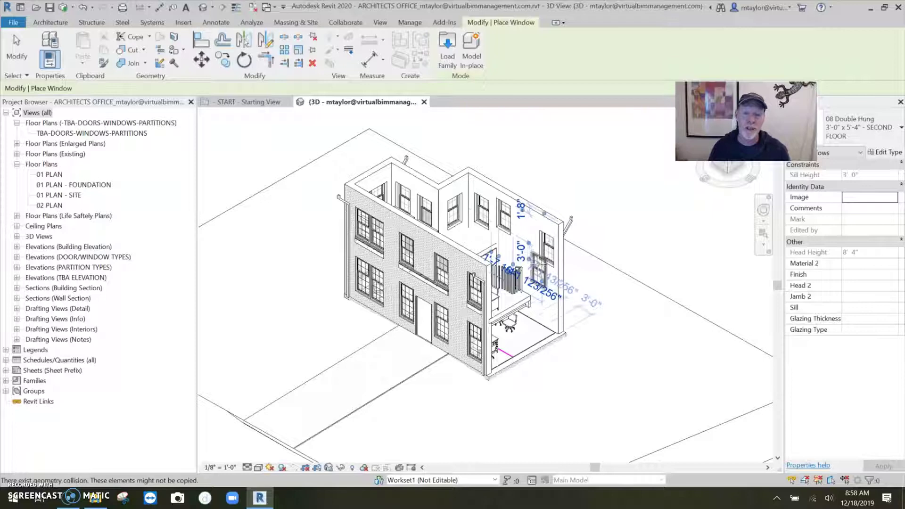
click(527, 239)
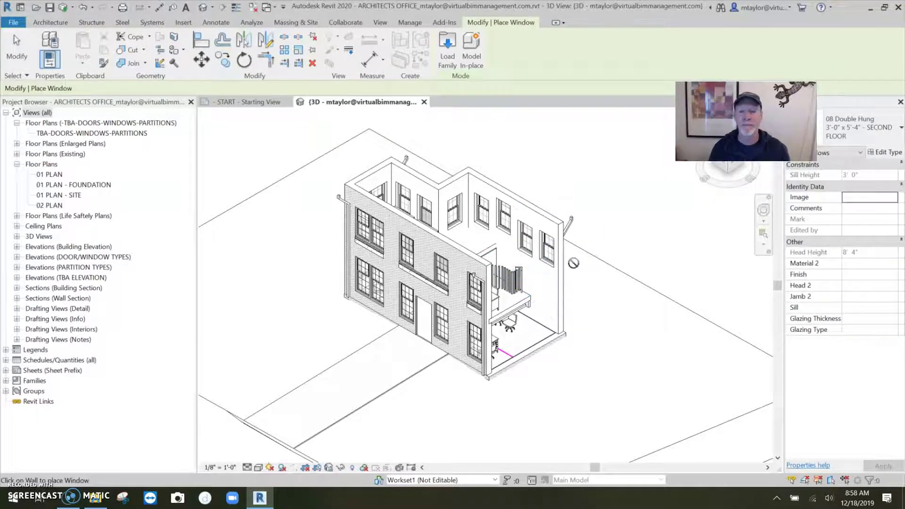
key(Escape)
key(Escape)
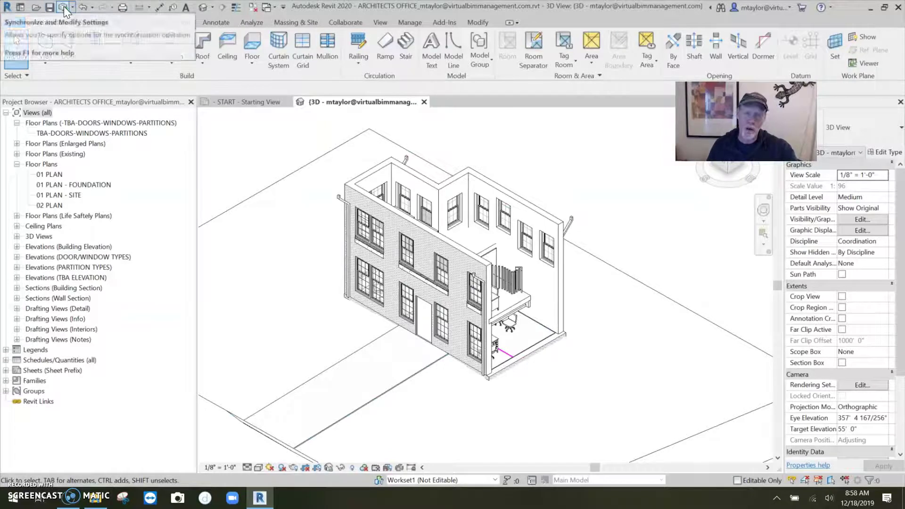
Step: Save the local file and synchronize it with the central model, relinquishing borrowed elements and view worksets
click(49, 6)
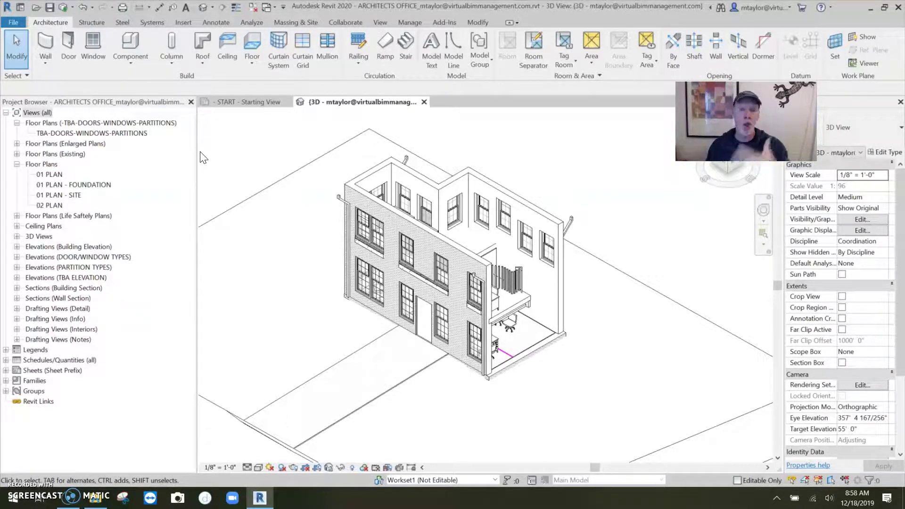
click(75, 7)
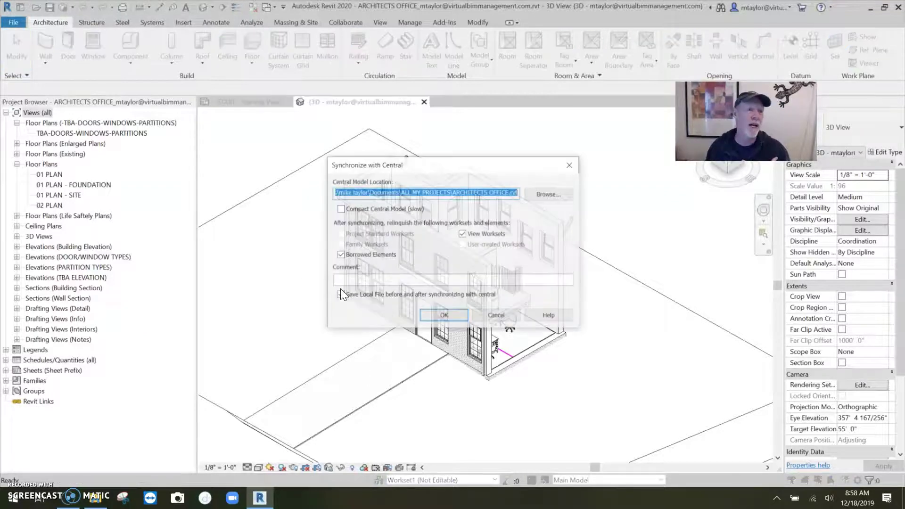
click(446, 315)
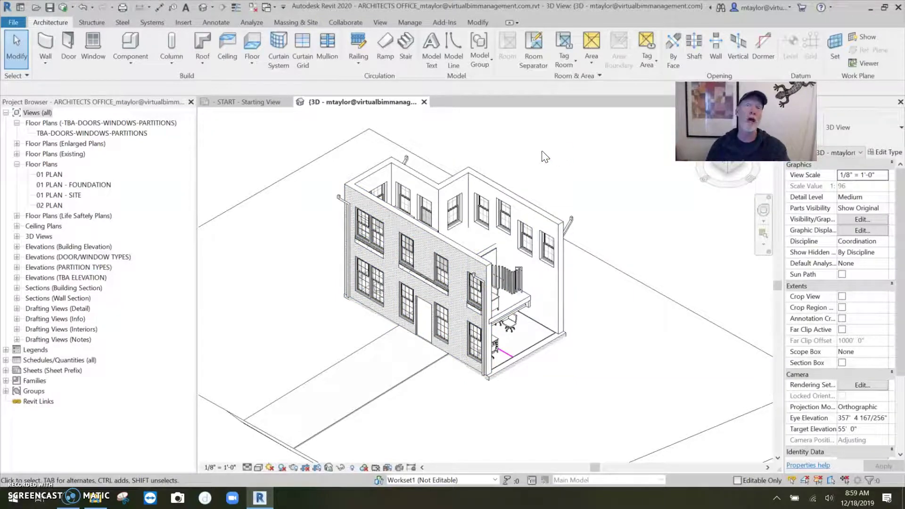
Step: Examine the default path for user files in the File Locations options, and minimize Revit to reach the desktop
click(15, 21)
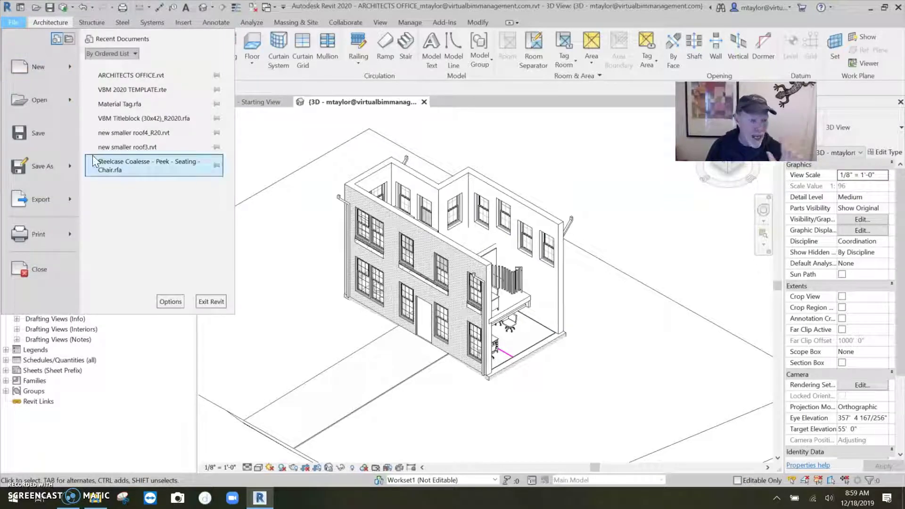
click(171, 301)
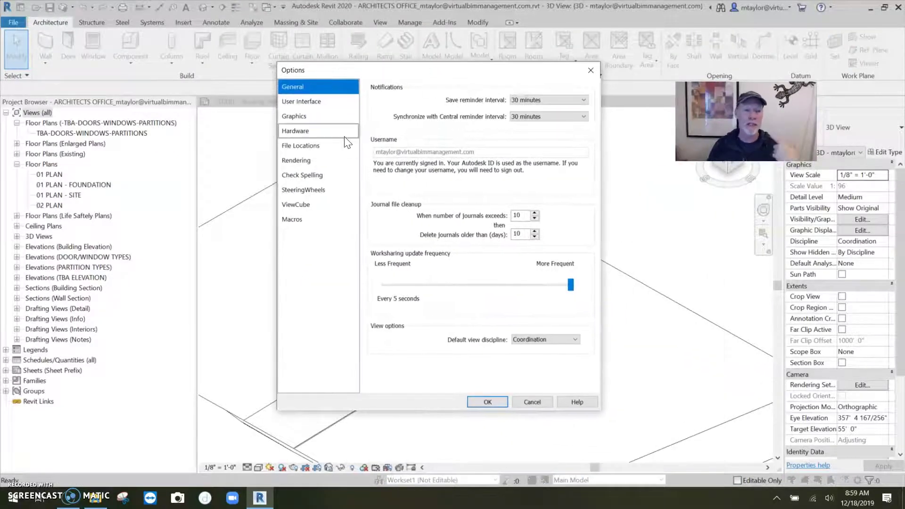
click(309, 145)
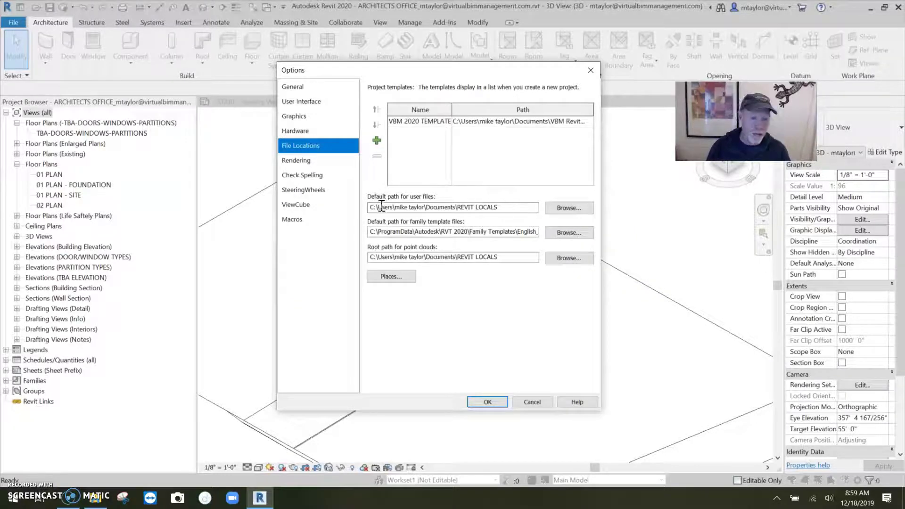
drag(518, 207, 369, 207)
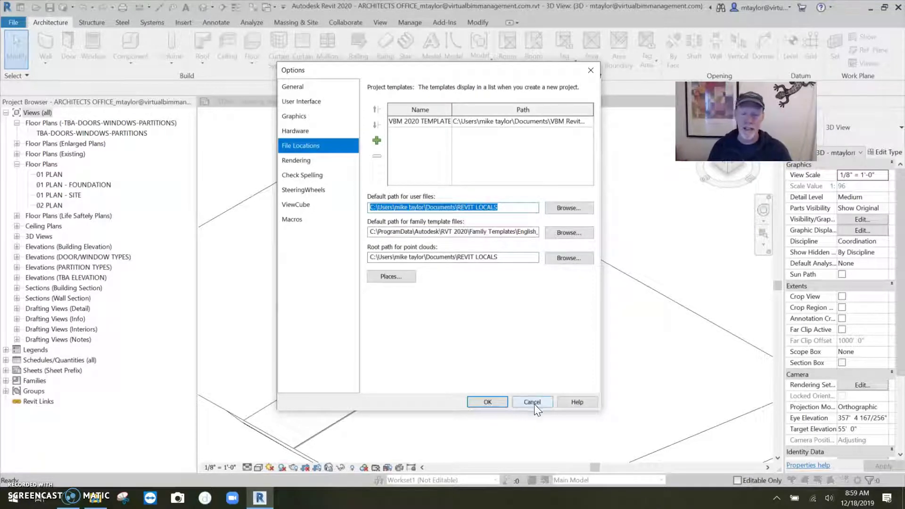
click(487, 402)
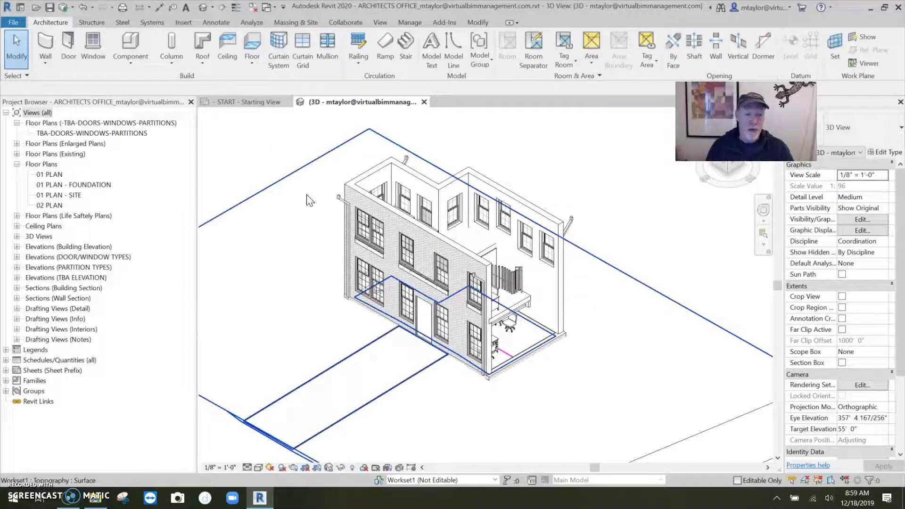
click(871, 8)
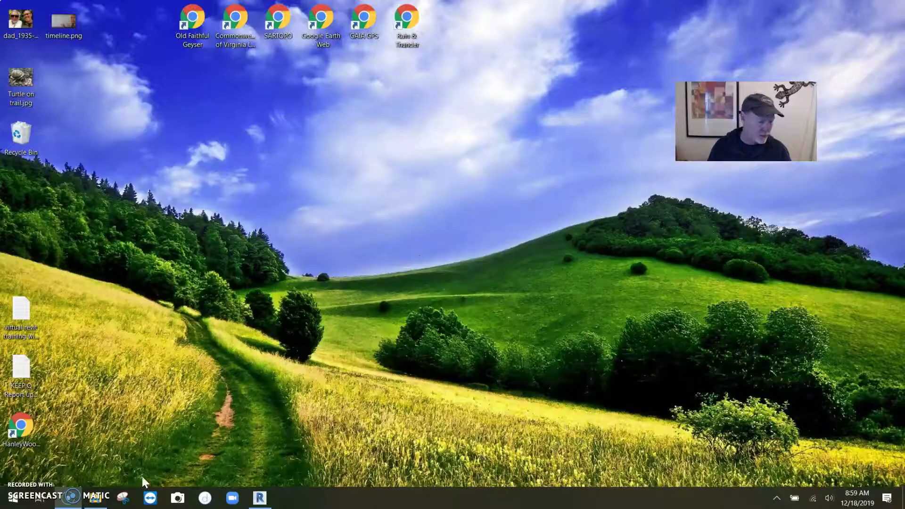
Step: Switch to File Explorer and open the REVIT LOCALS folder in Documents
click(95, 498)
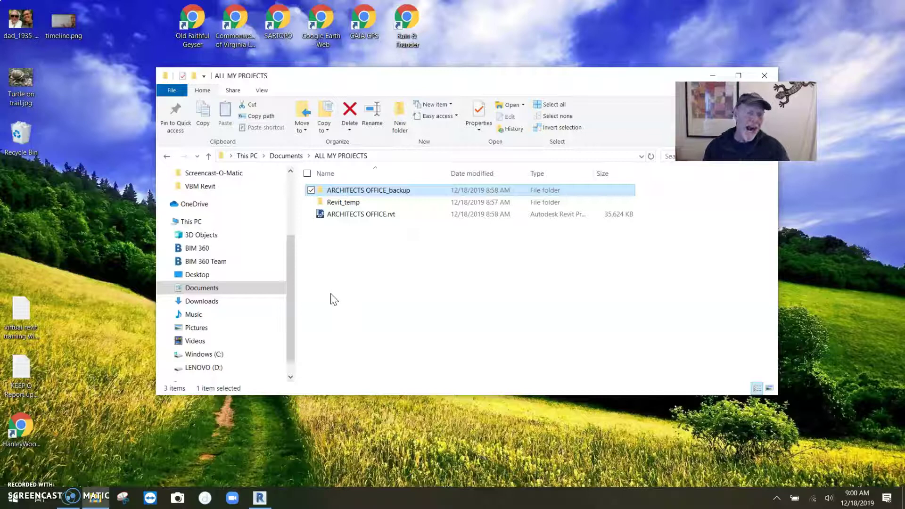
drag(290, 257, 288, 212)
scroll(289, 211, up, 1)
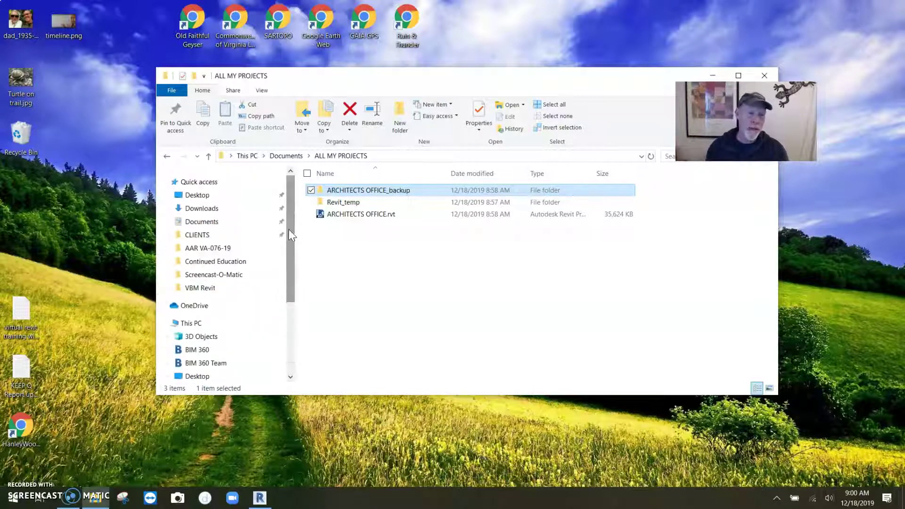
click(210, 222)
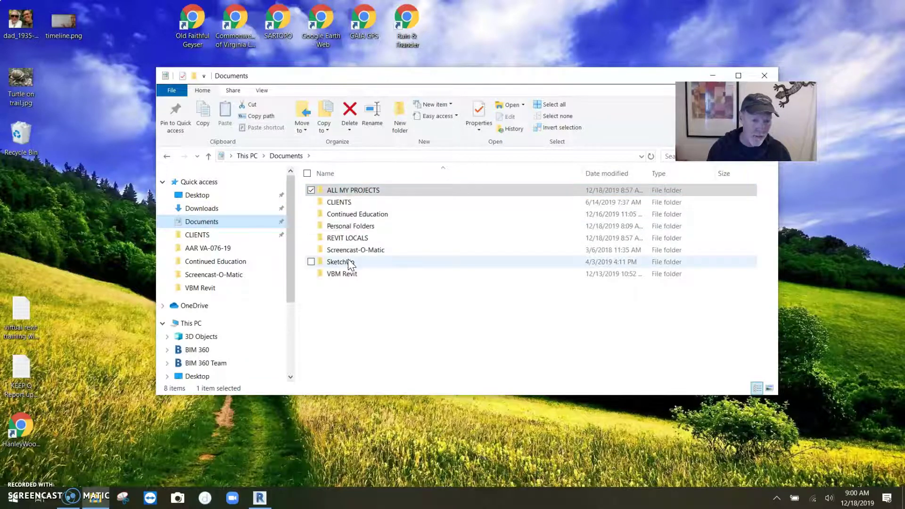
click(349, 238)
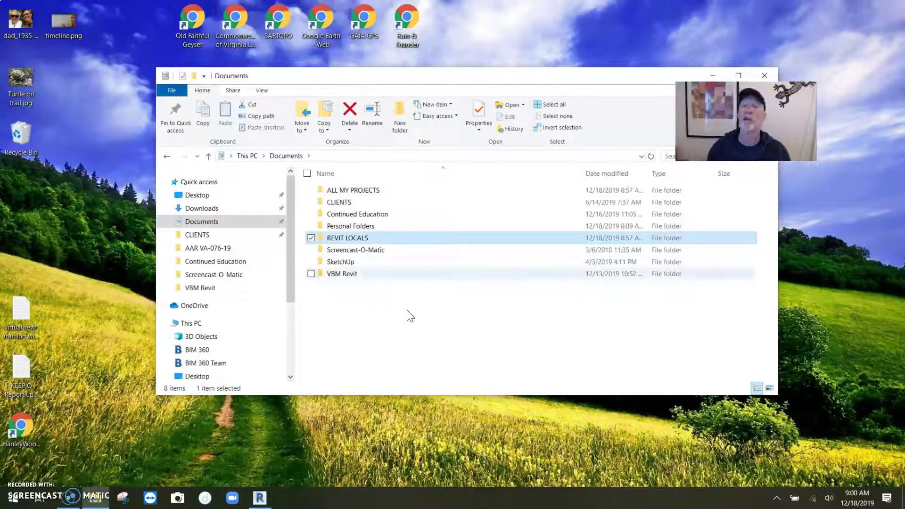
double_click(402, 239)
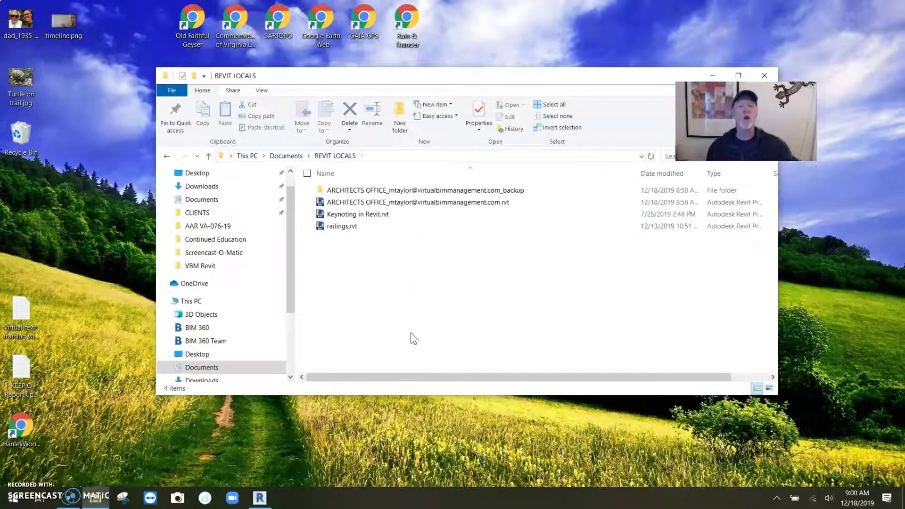
Step: Locate the ARCHITECTS OFFICE local file and its matching backup folder, leaving the local file selected
click(392, 204)
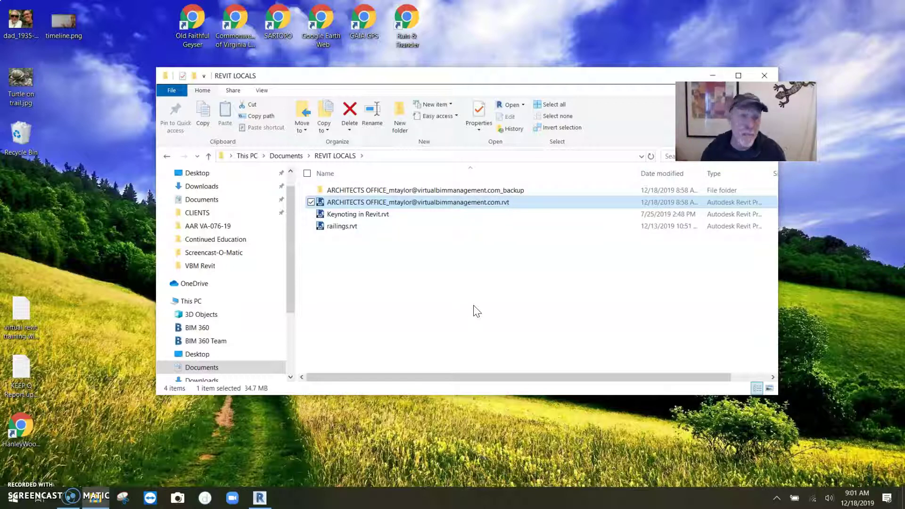
click(437, 191)
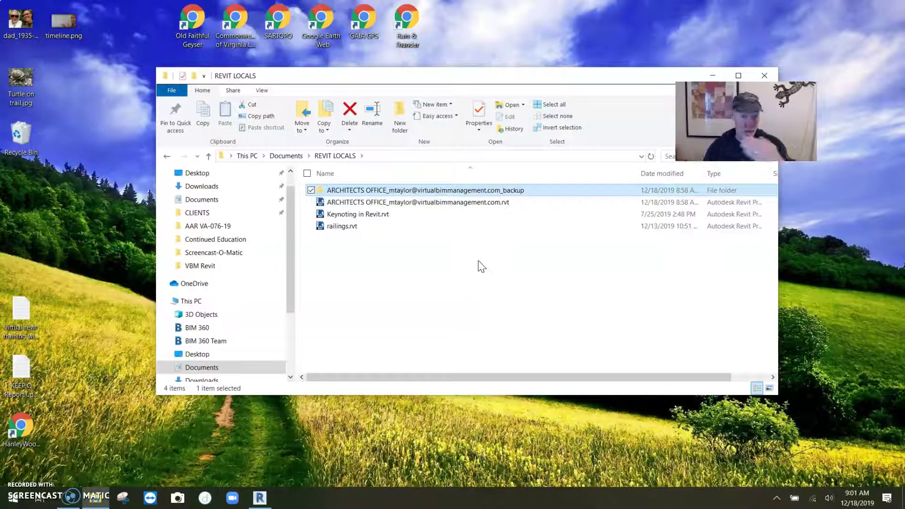
click(464, 203)
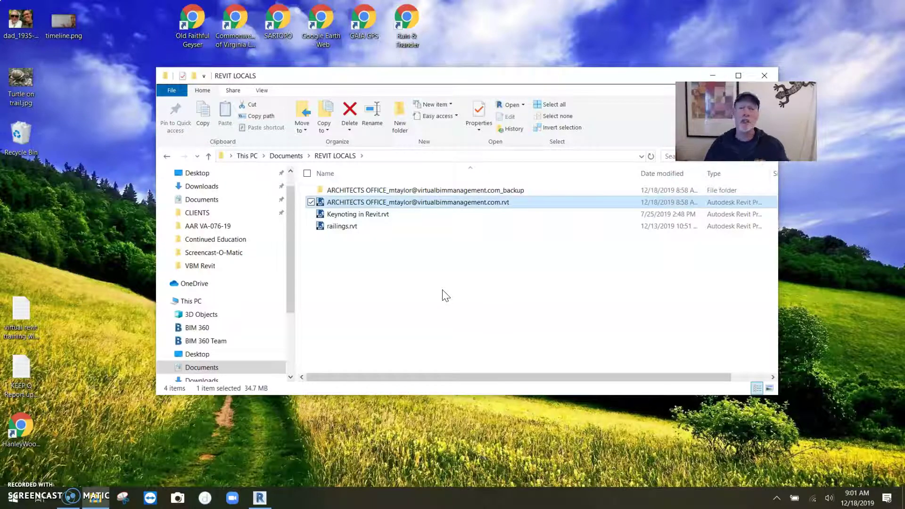